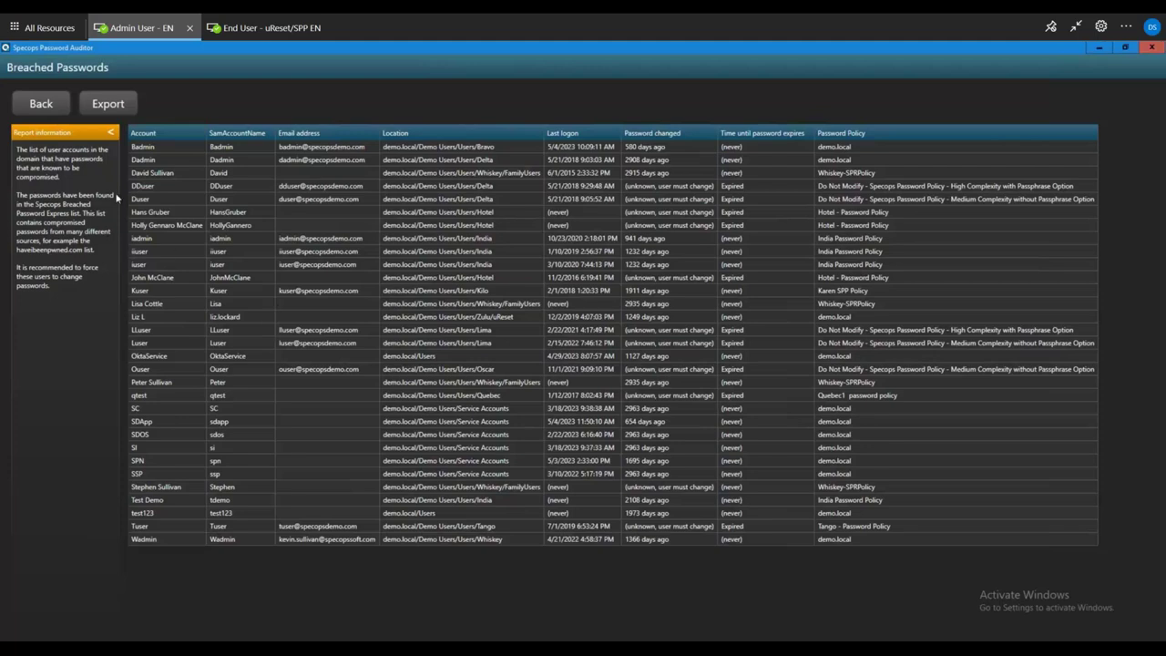
Return to the report dashboard and show the Password Policies list in the Specops admin window
left_click(41, 105)
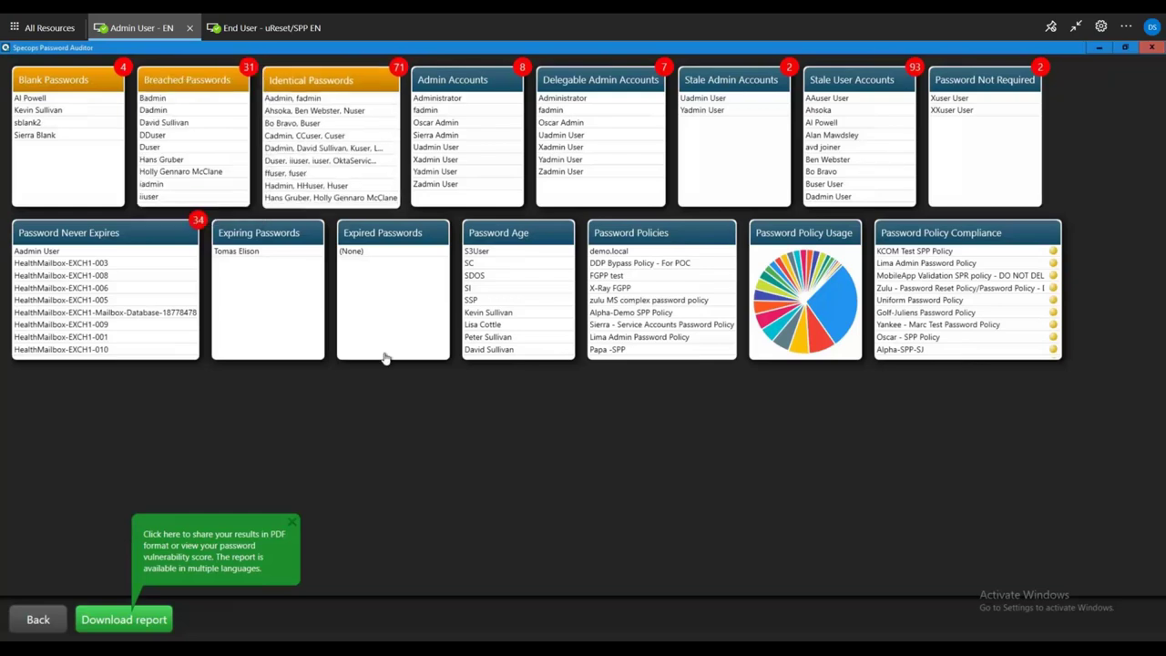
left_click(121, 611)
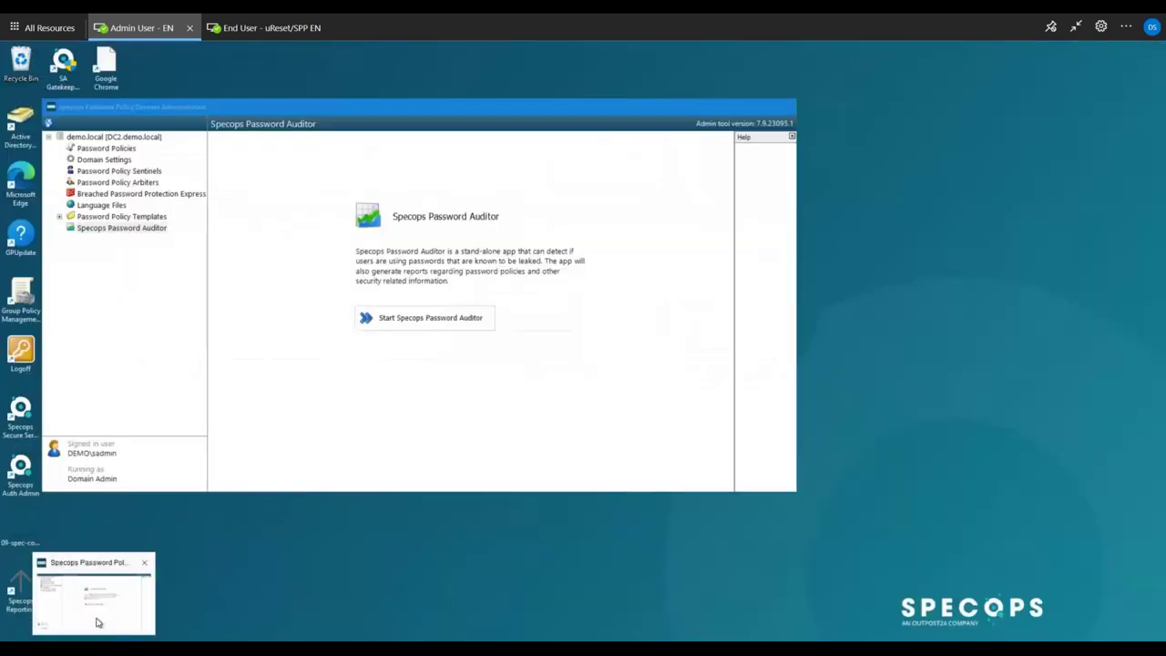
left_click(98, 622)
left_click(86, 148)
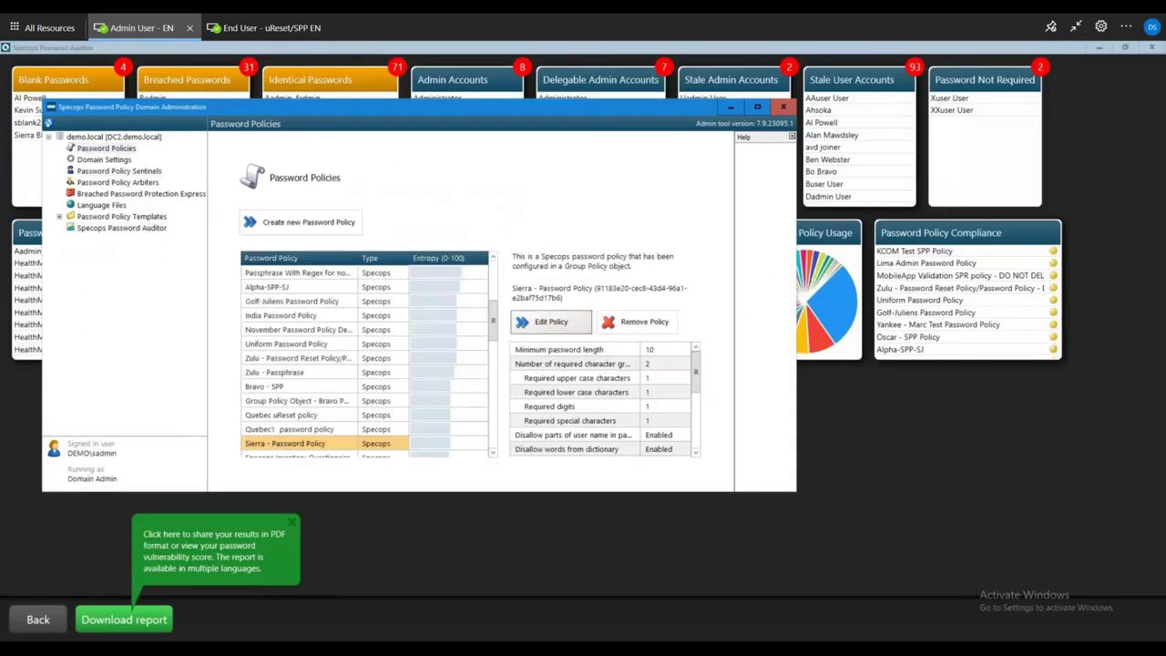
Edit Sierra – Password Policy, enable daily leaked-password checking, and view its Password Rules
left_click(544, 319)
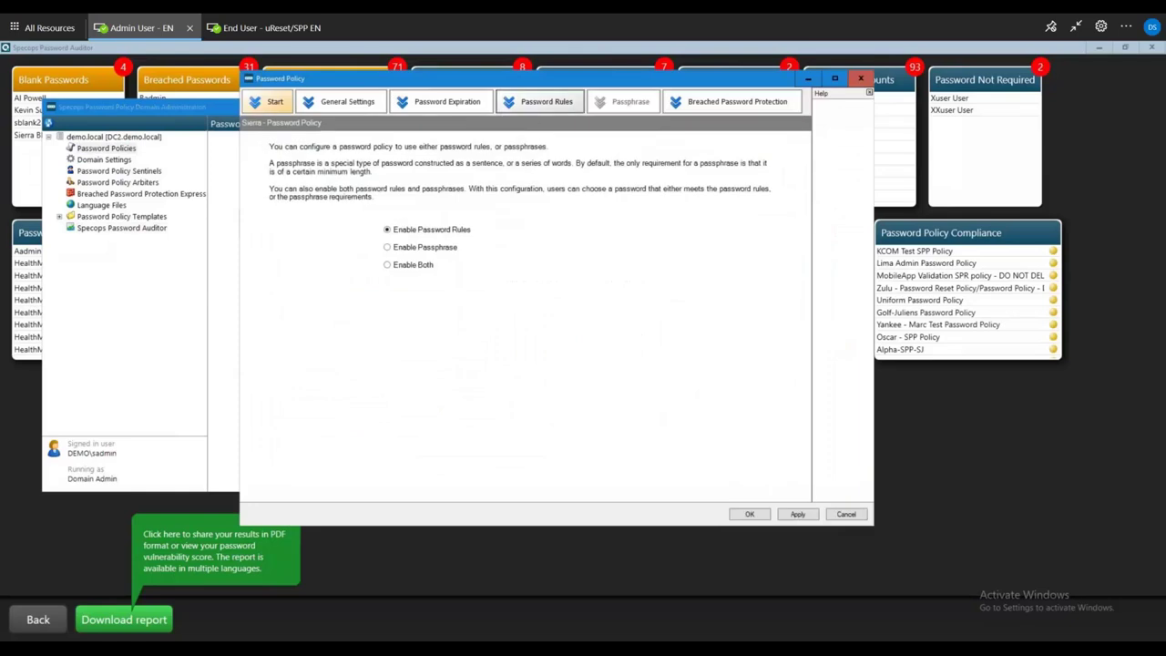
left_click_drag(423, 88, 395, 98)
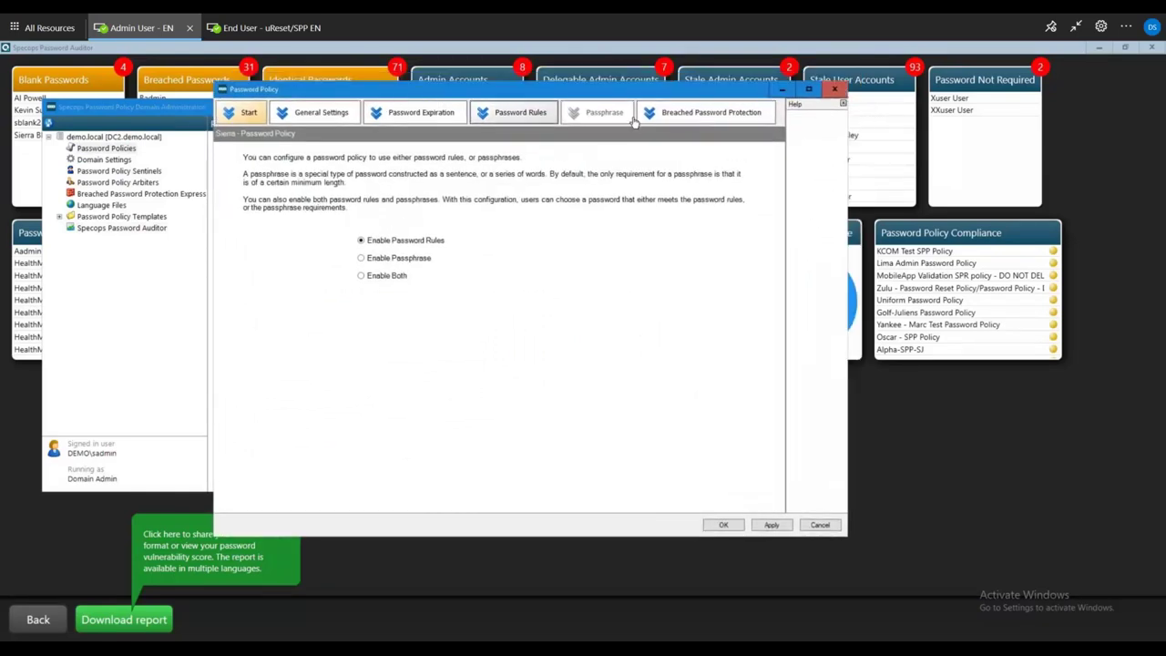
left_click(677, 117)
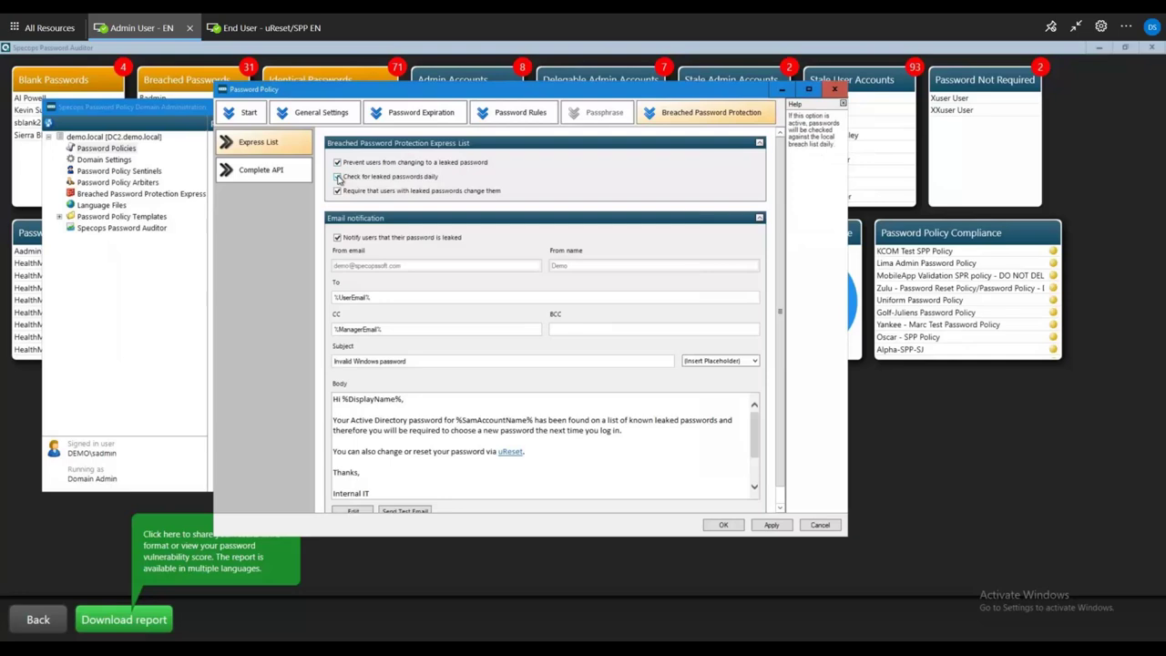
left_click(338, 176)
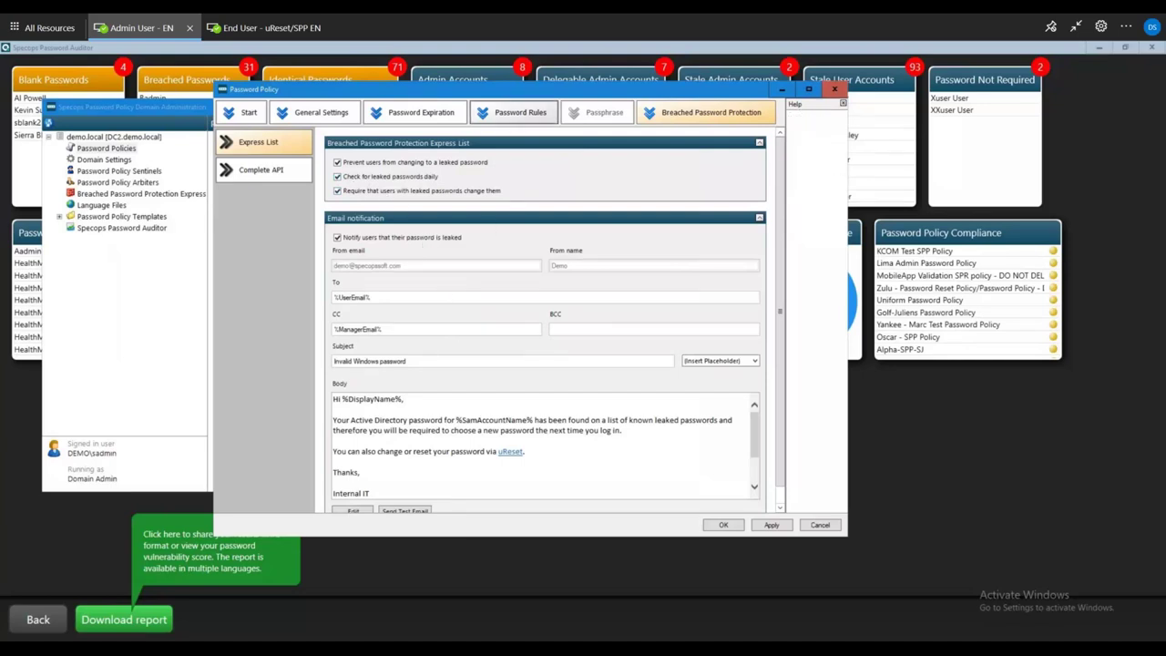
left_click(547, 117)
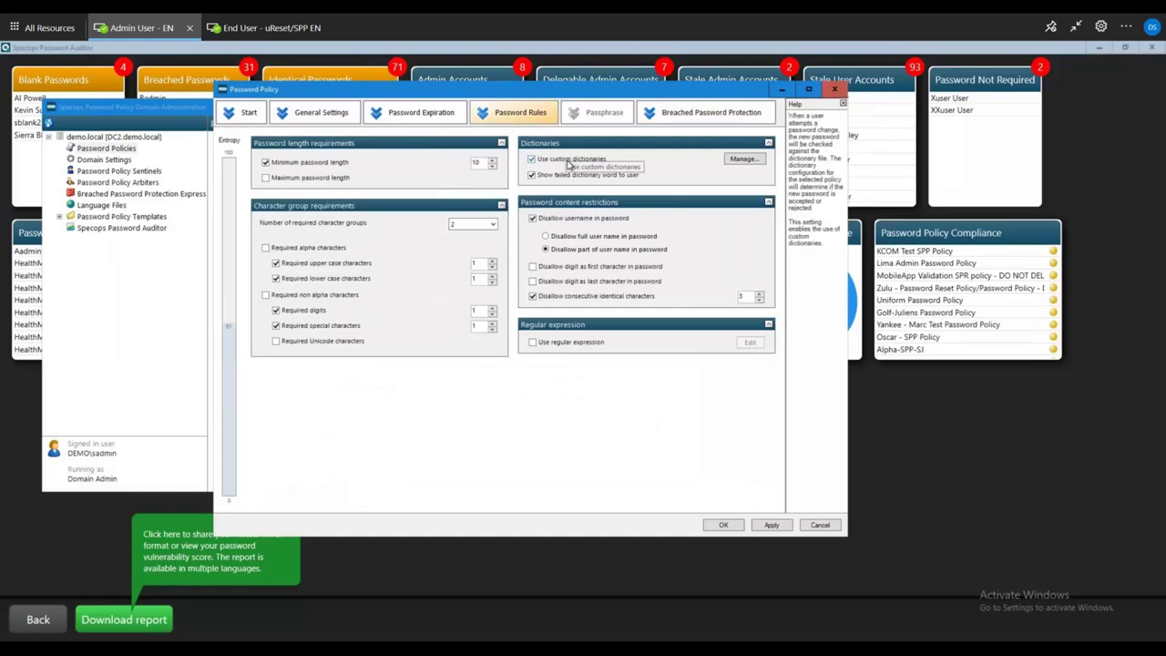
Open the dictionary manager and review the words in CustomDictionary_1.txt, such as outpost
left_click(743, 161)
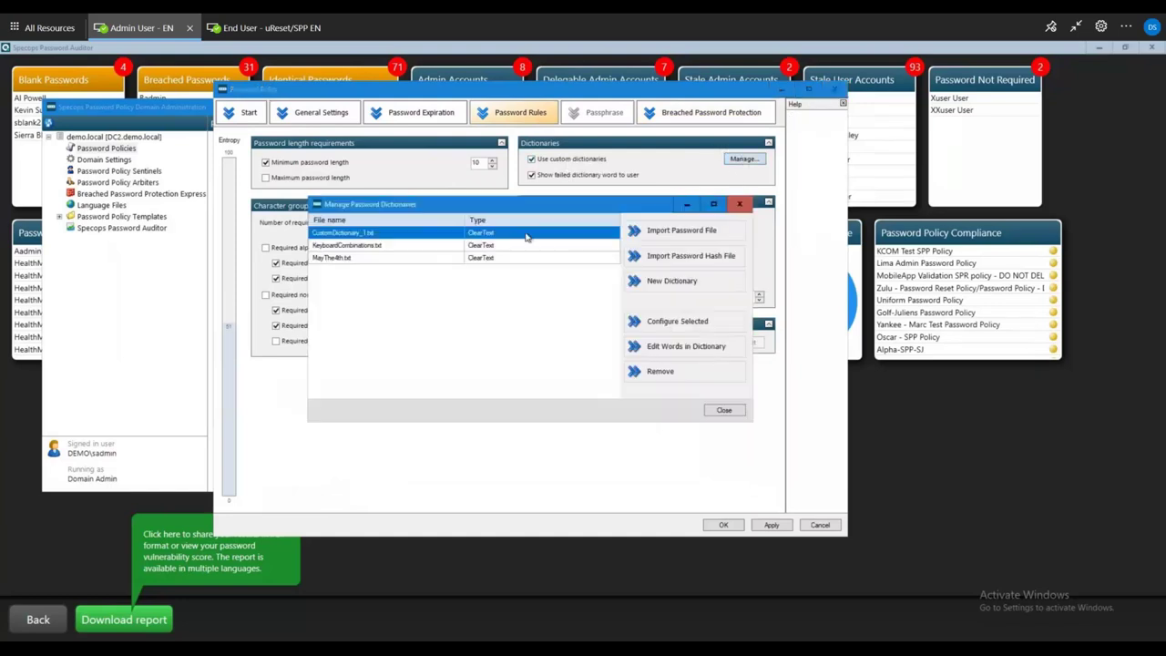
left_click(703, 347)
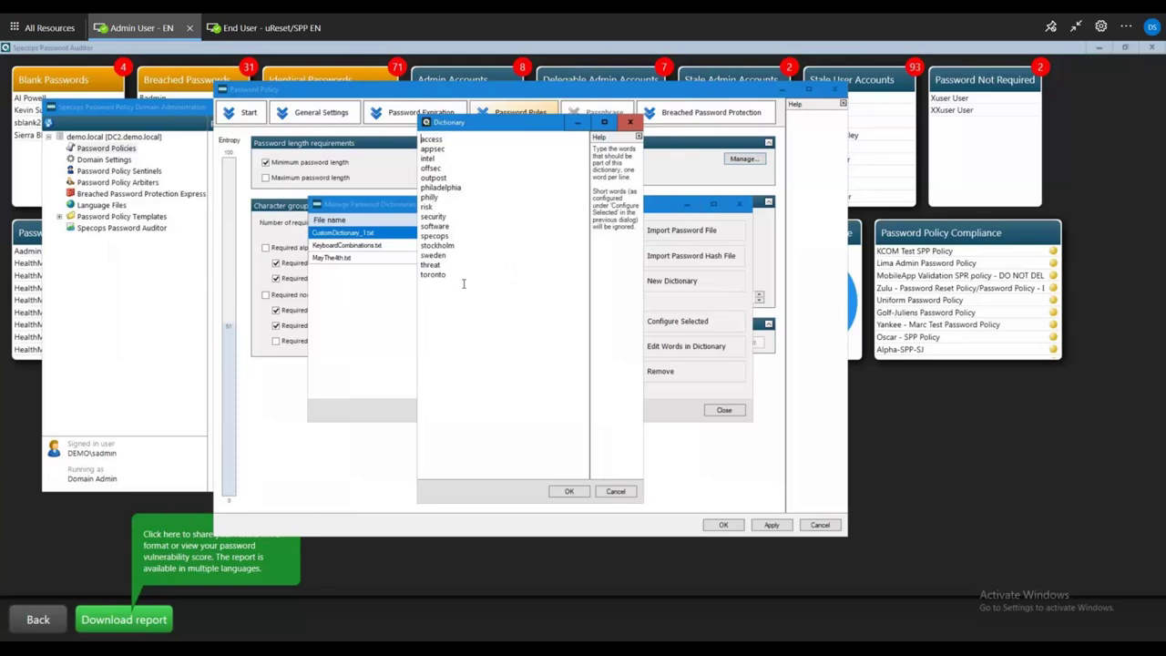
double_click(433, 178)
left_click(475, 289)
left_click(629, 121)
Review the word list in MayThe4th.txt and close it, keeping its words
left_click(397, 263)
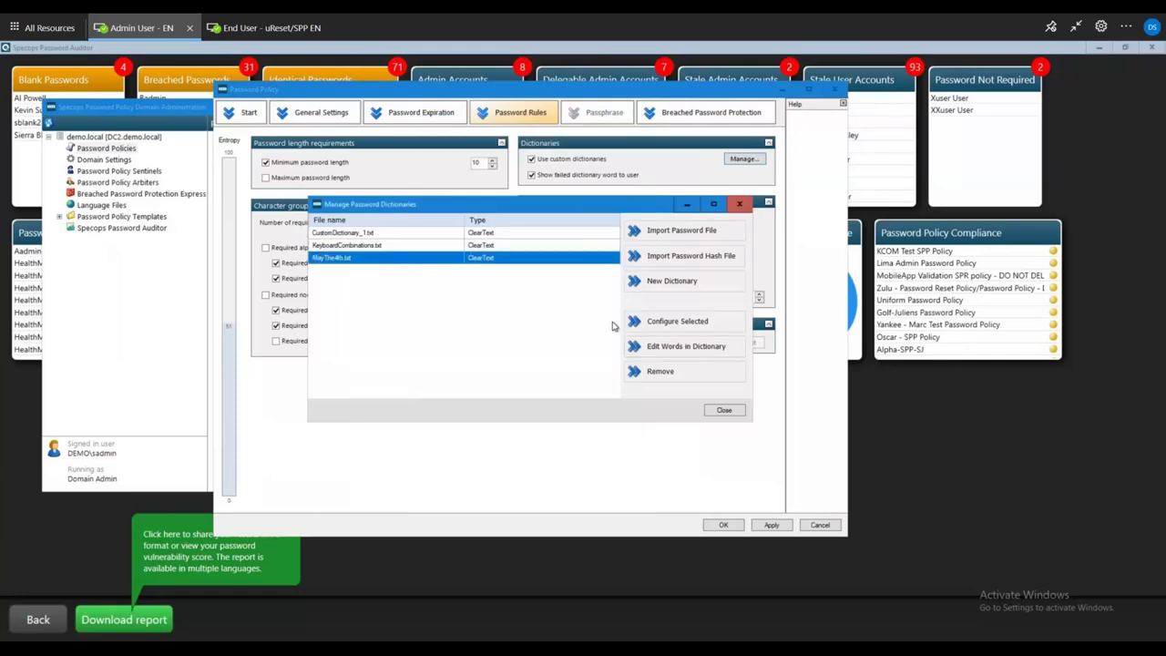
left_click(667, 346)
left_click(466, 233)
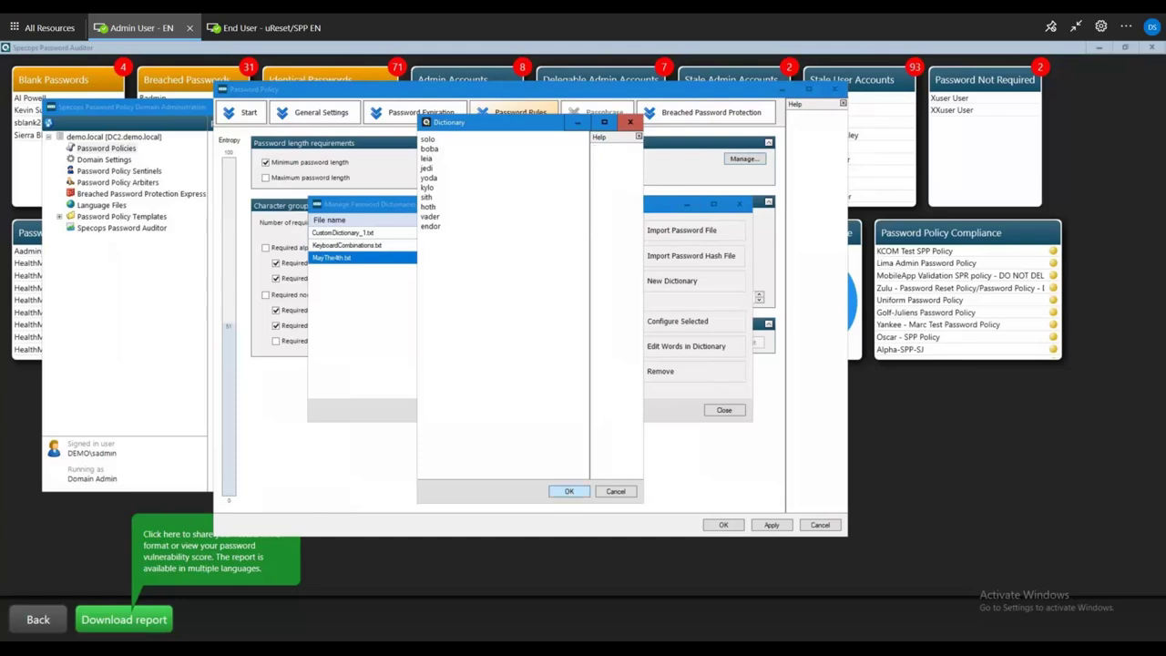
left_click(568, 491)
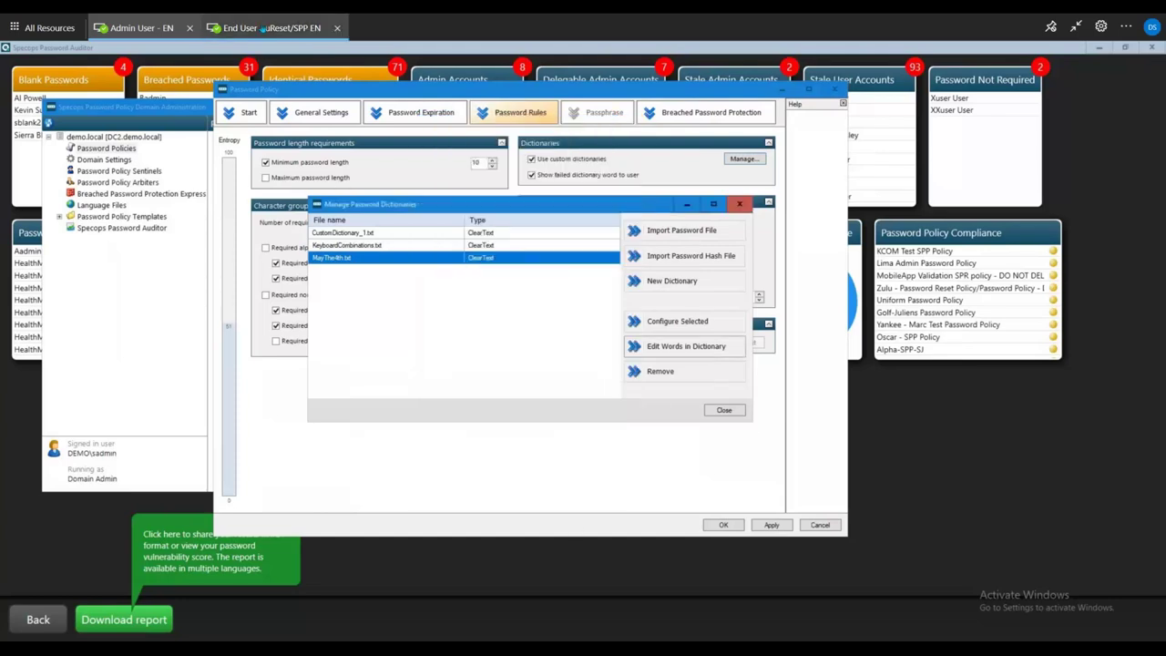
left_click(264, 27)
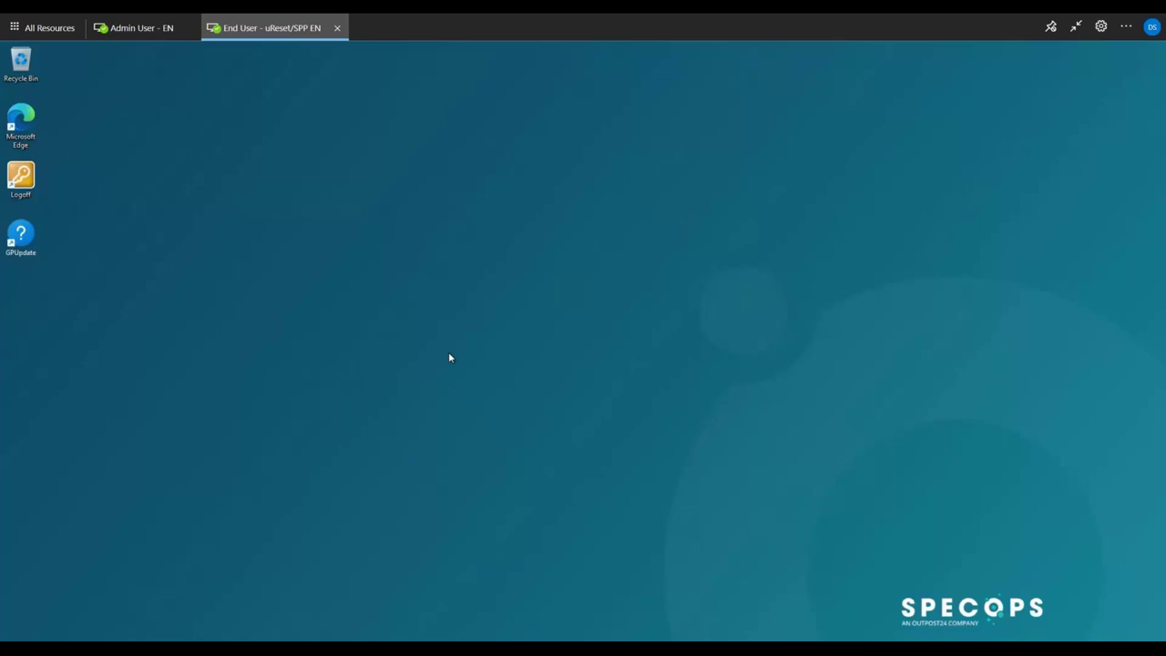
Use Ctrl+Alt+End to reach the security screen and choose Change a password
key("ctrl+alt+End")
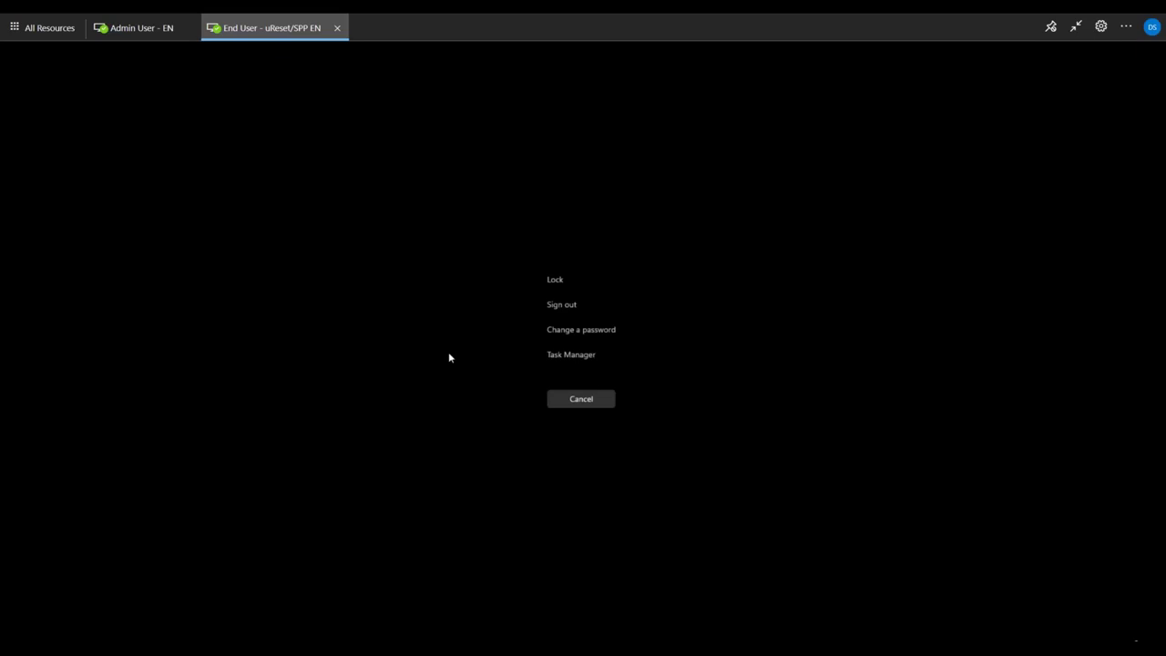
left_click(557, 330)
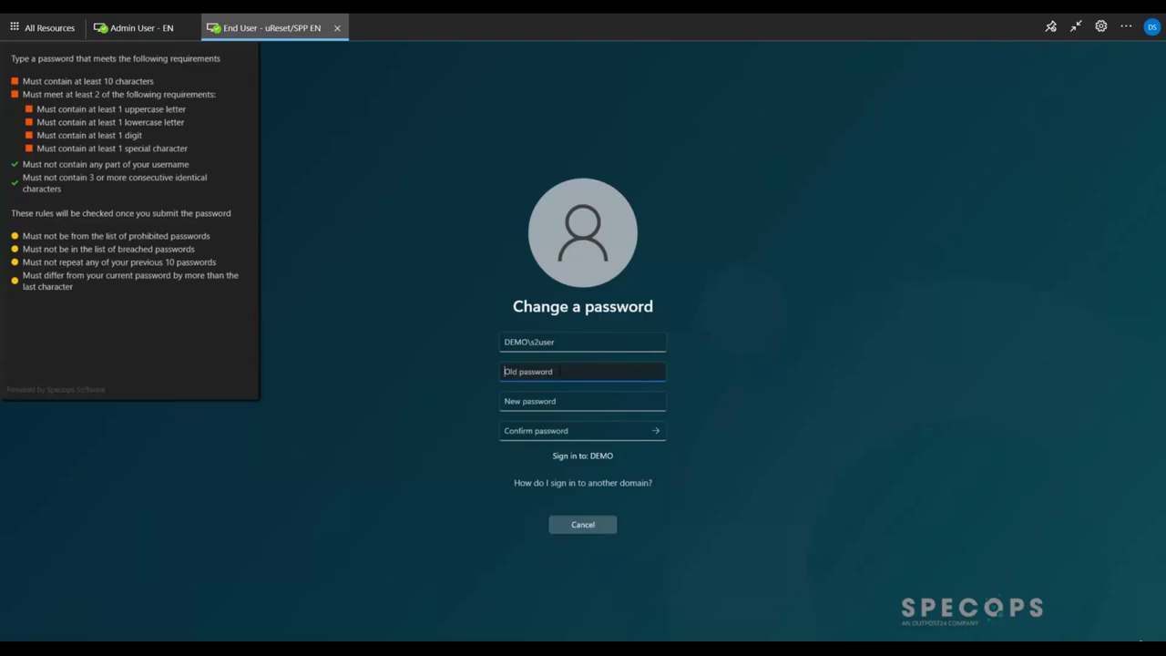
Enter the old password and a new password twice, submit, and dismiss the dictionary-word rejection
type("••••••••••••••")
left_click(582, 401)
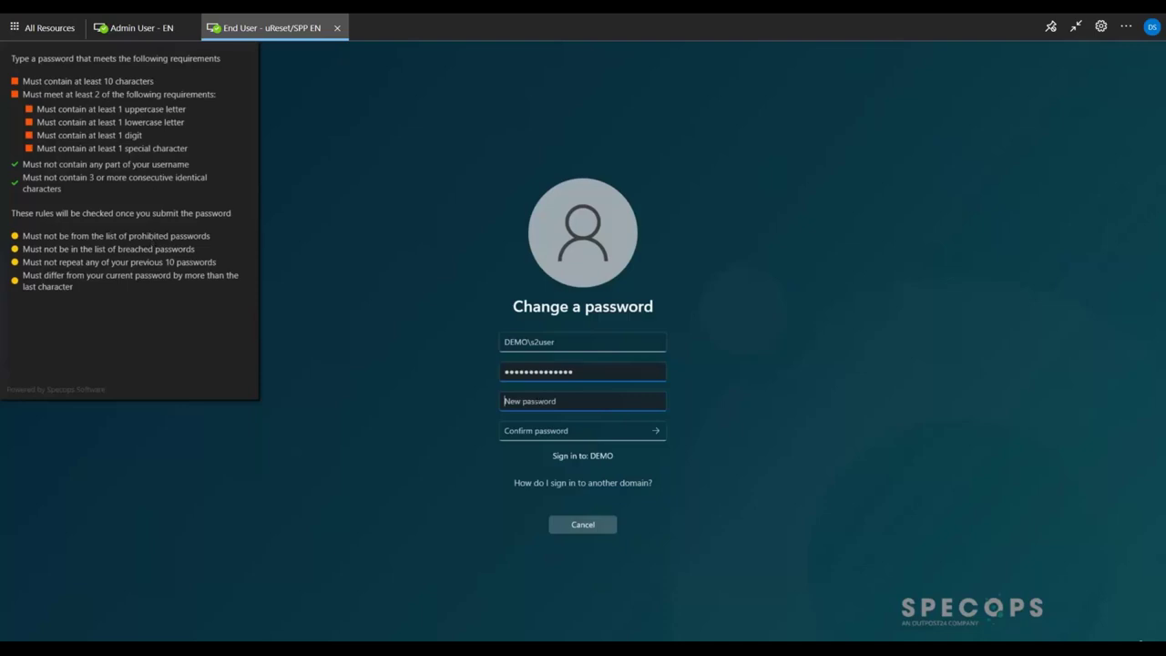
key("Tab")
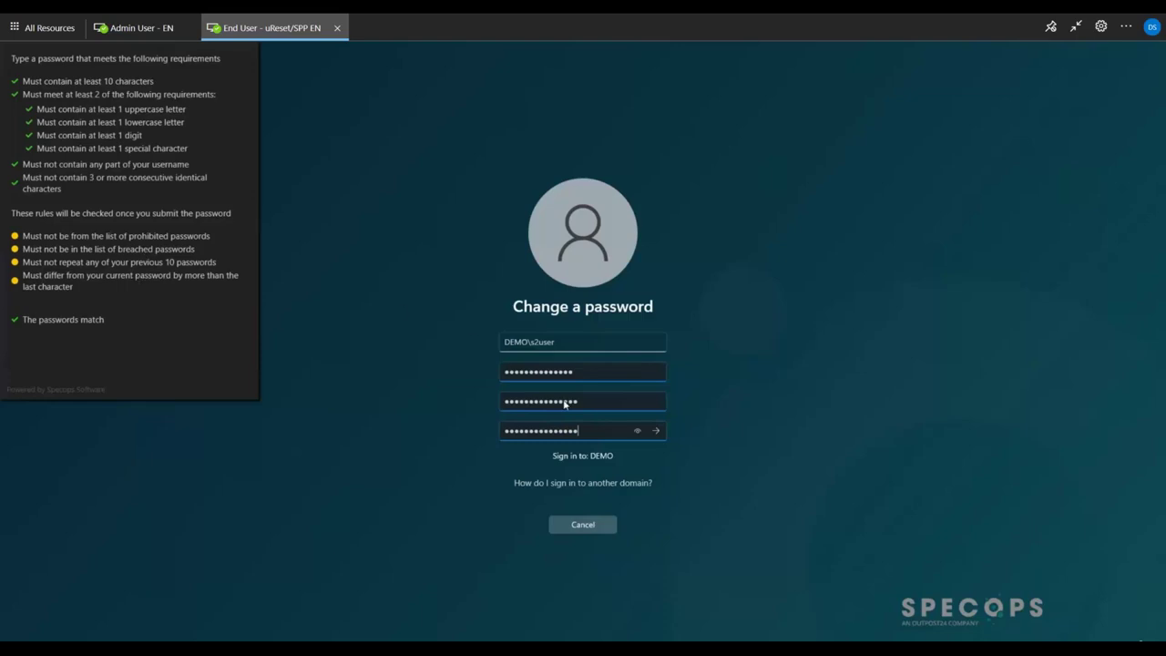
left_click(637, 432)
left_click(656, 430)
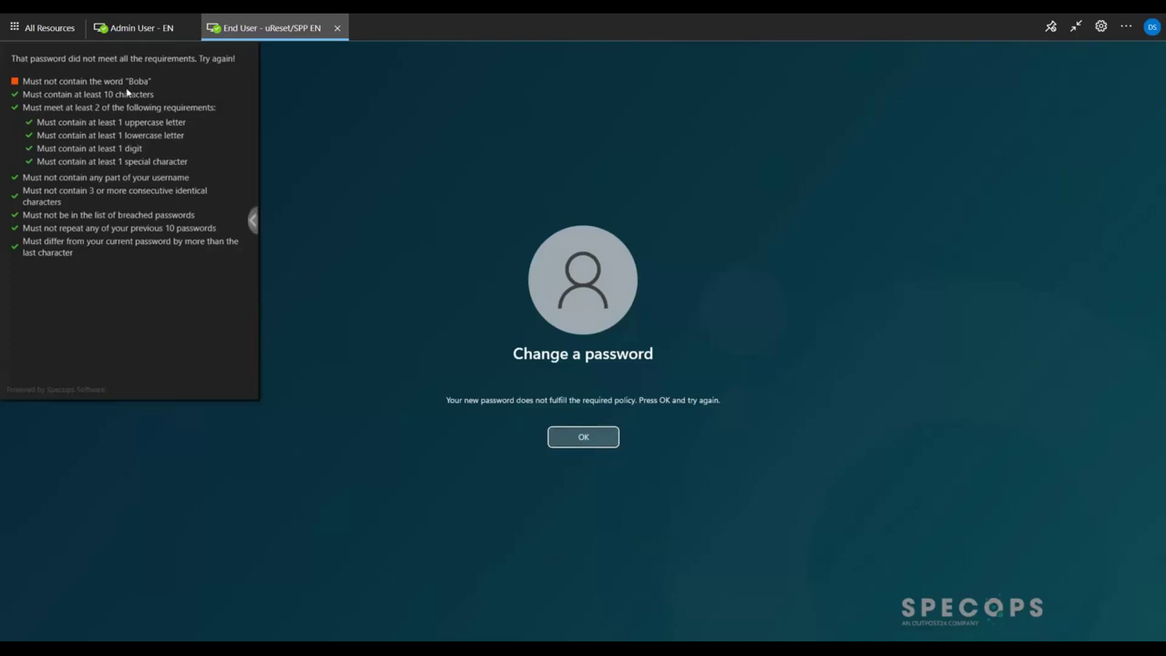
left_click(580, 438)
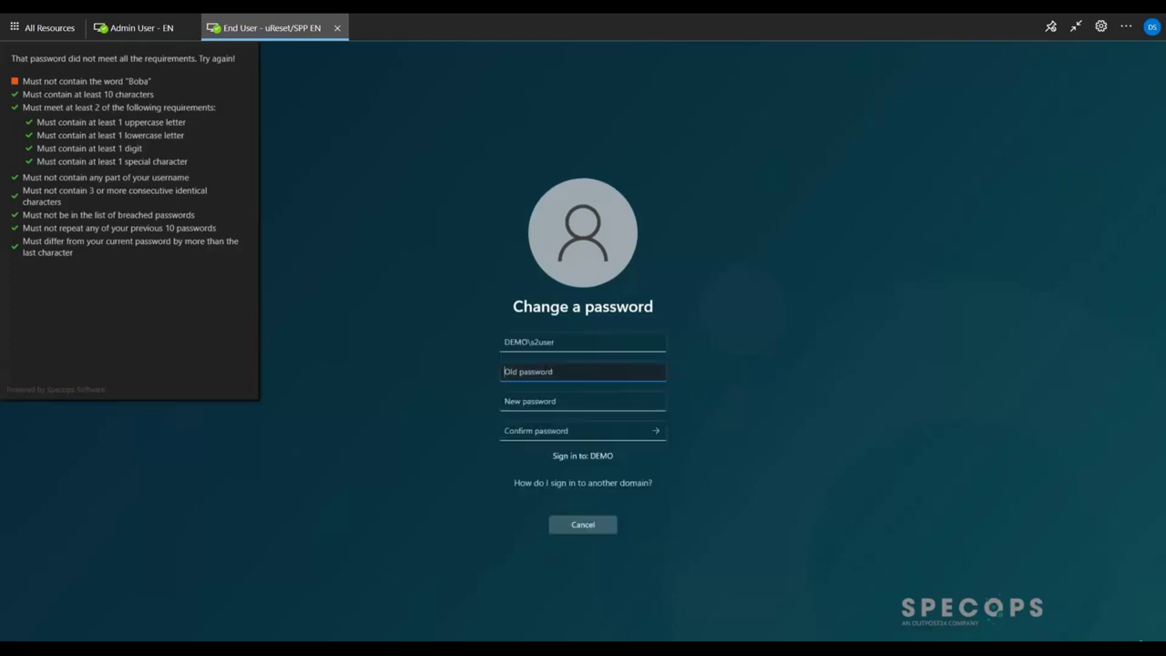
Try another new password, dismiss the breached-password rejection, and cancel back to the desktop
type("••••••••••••••")
key("Tab")
type("•••••••••")
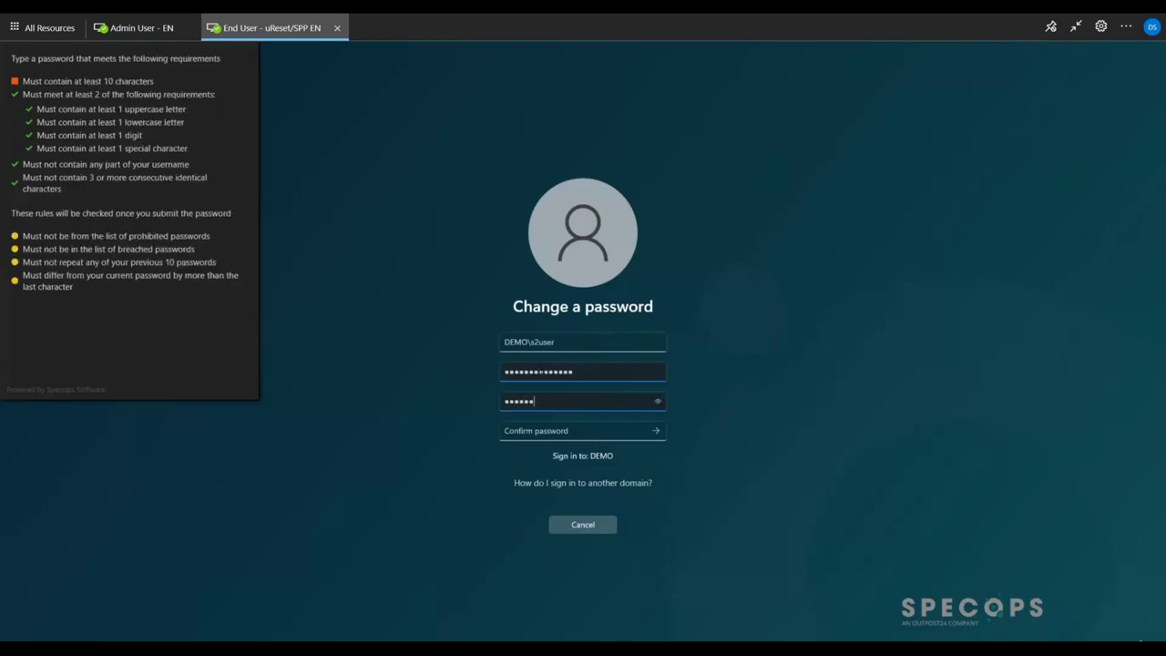
type("•••••••")
key("Tab")
type("••••••••••••••")
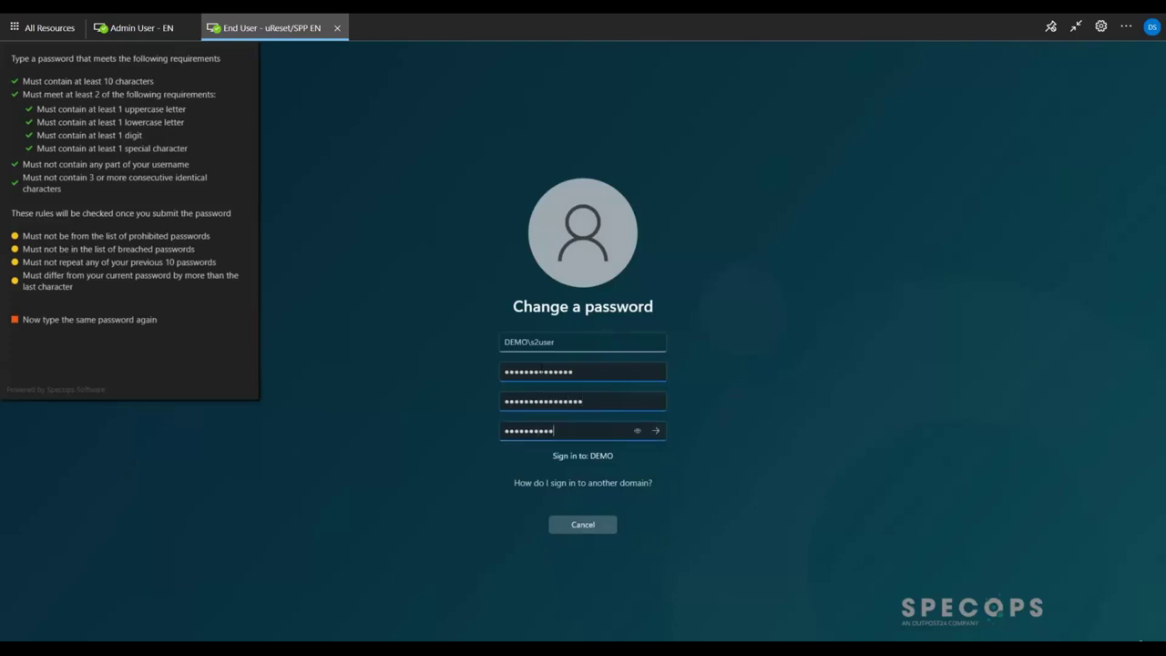
type("•••")
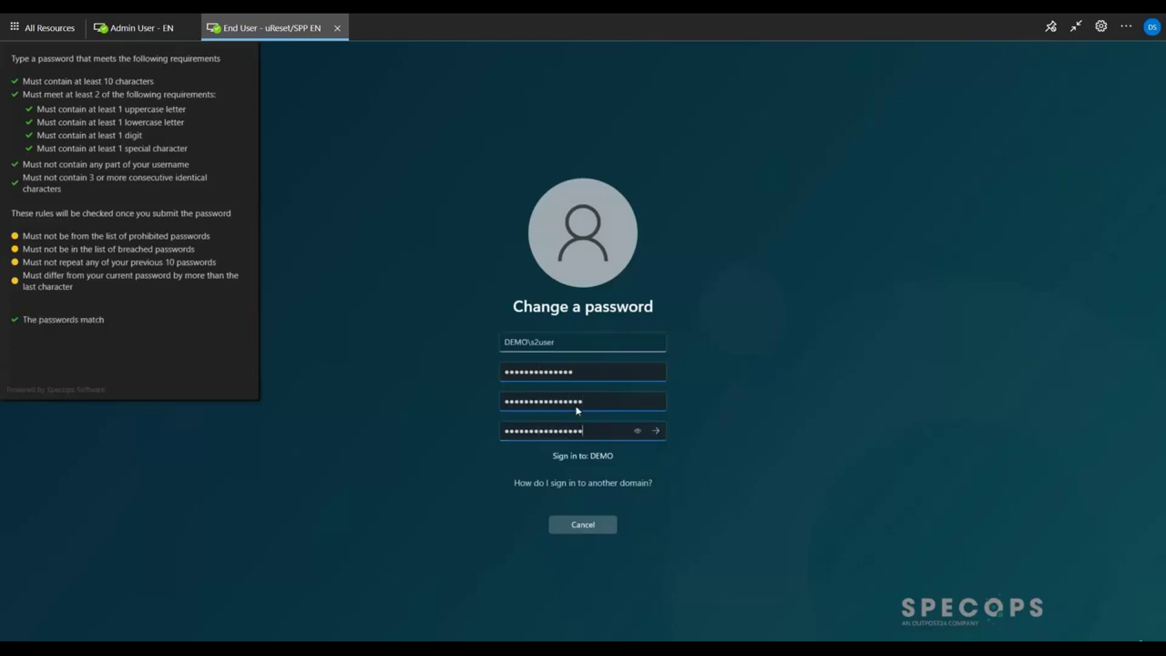
left_click(656, 430)
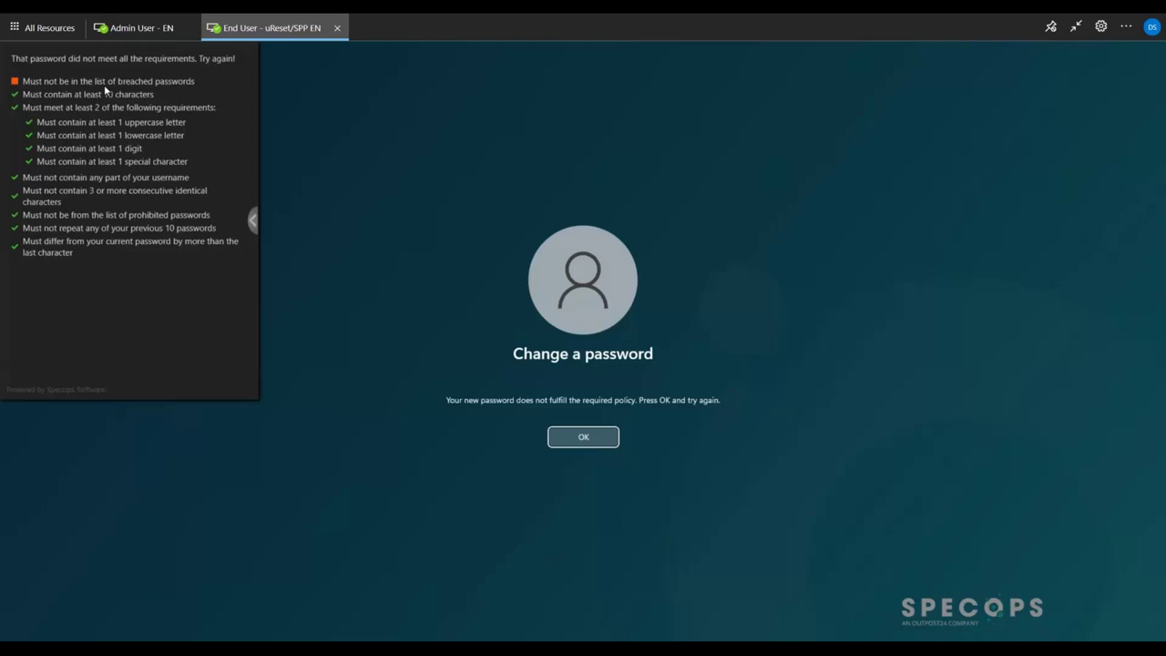
left_click(580, 439)
left_click(596, 525)
left_click(582, 401)
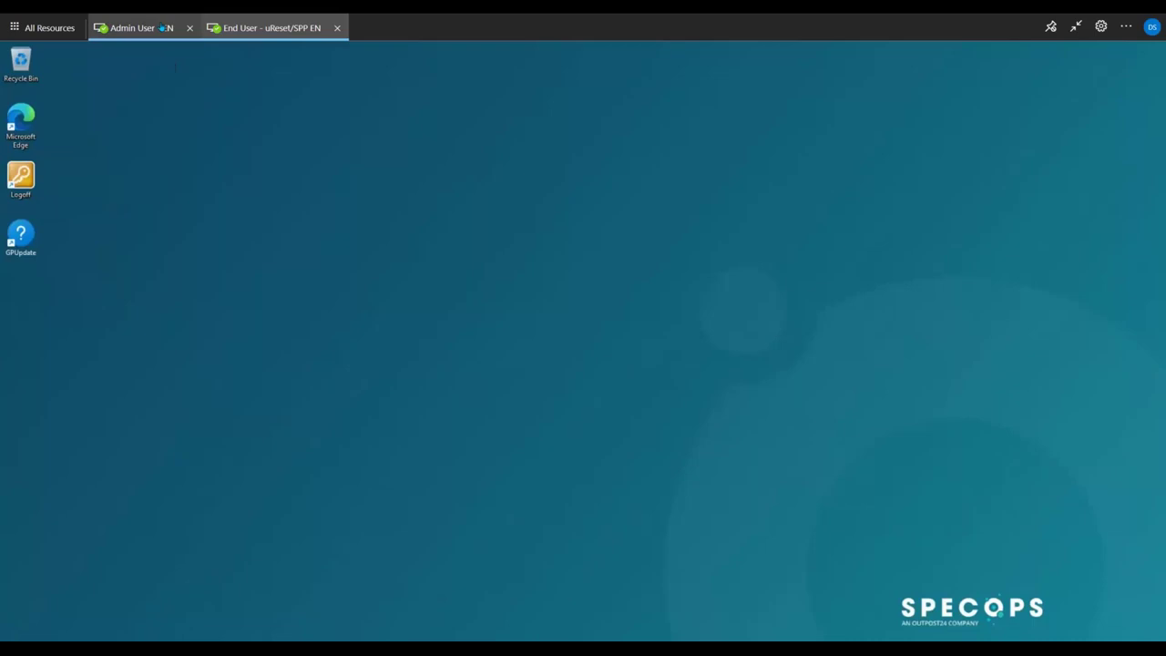
In the admin session, set the number of required character groups to 4
left_click(138, 28)
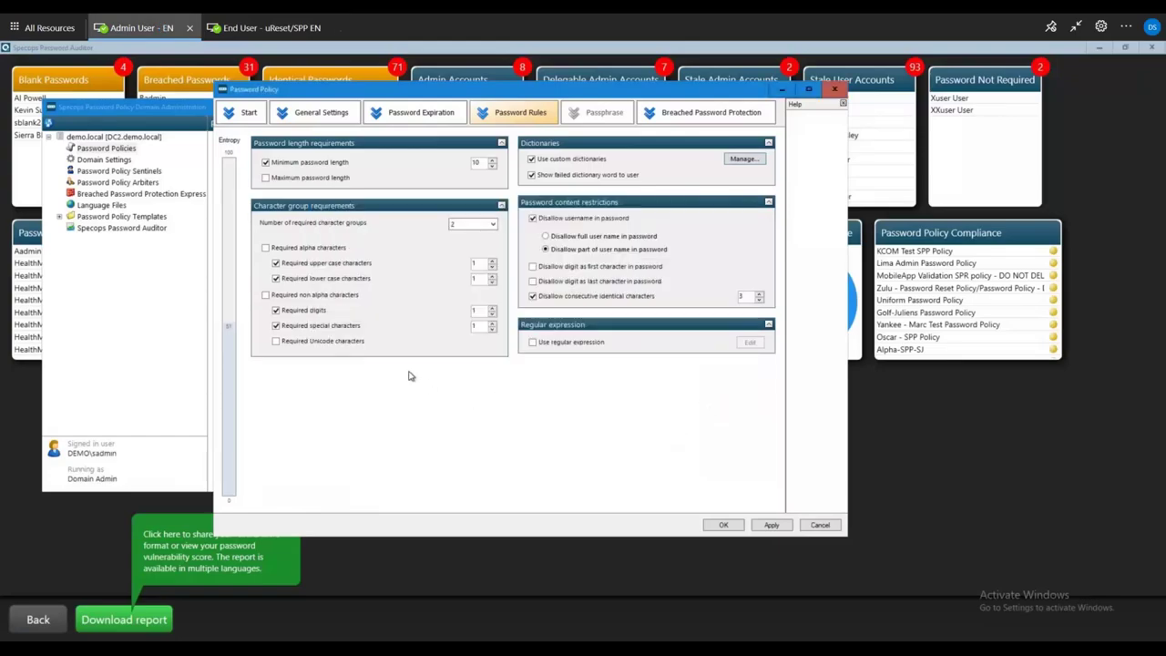
left_click(465, 226)
left_click(471, 253)
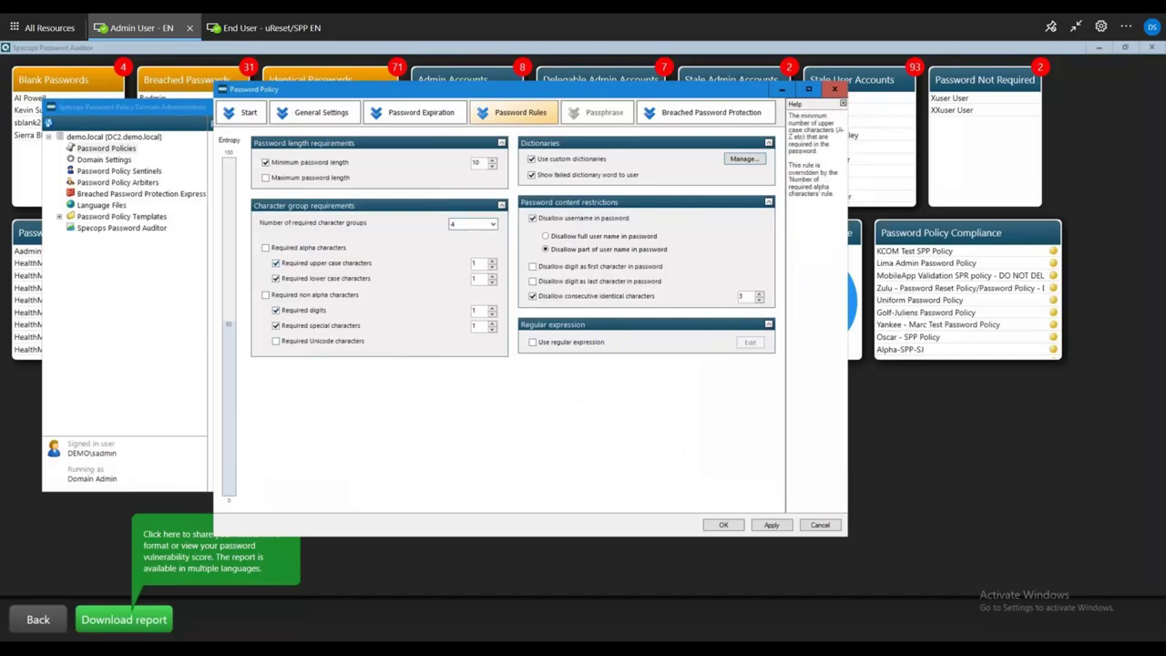
left_click(471, 224)
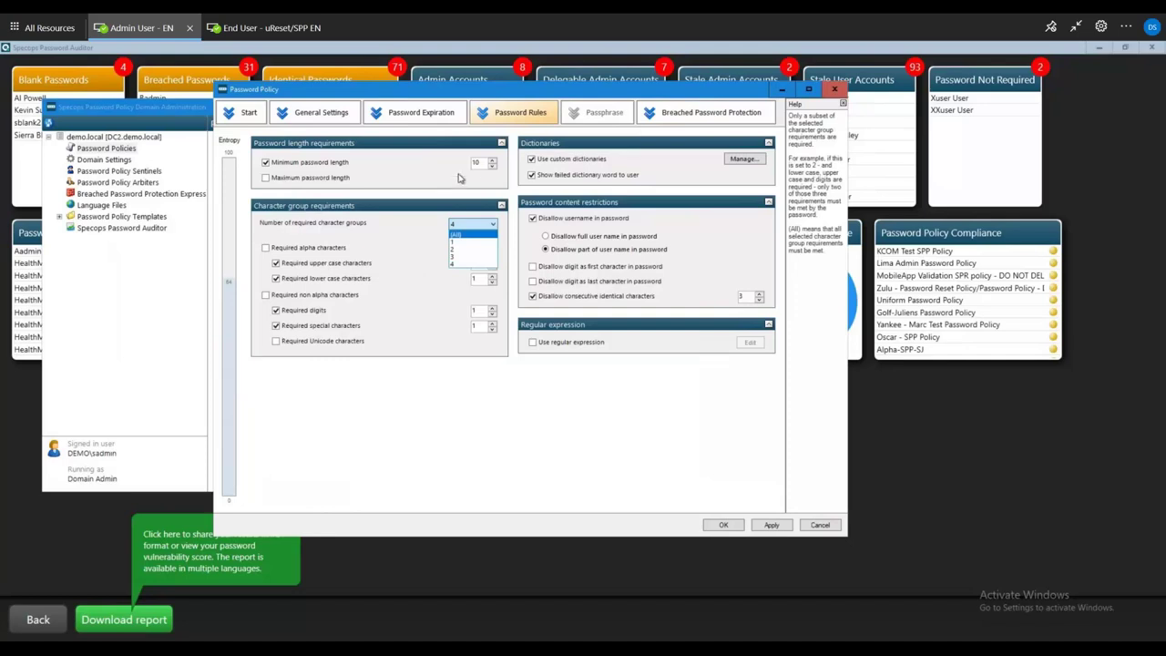
left_click(417, 113)
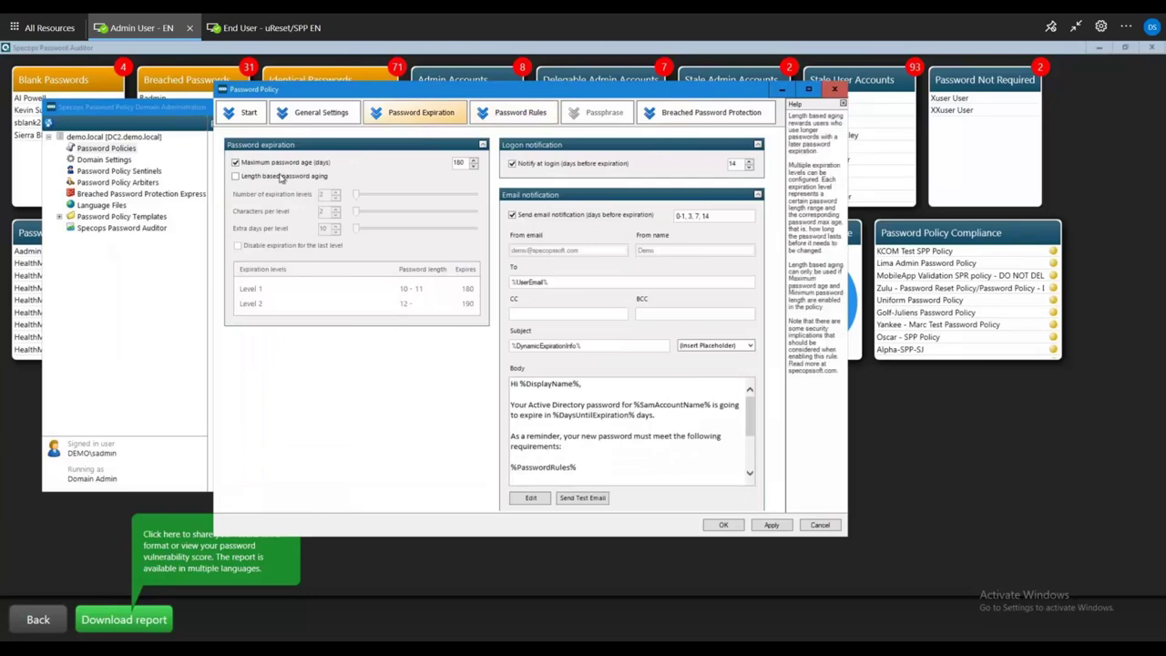
Enable length-based password aging, then confirm minimum password length is 12 on Password Rules
left_click(283, 177)
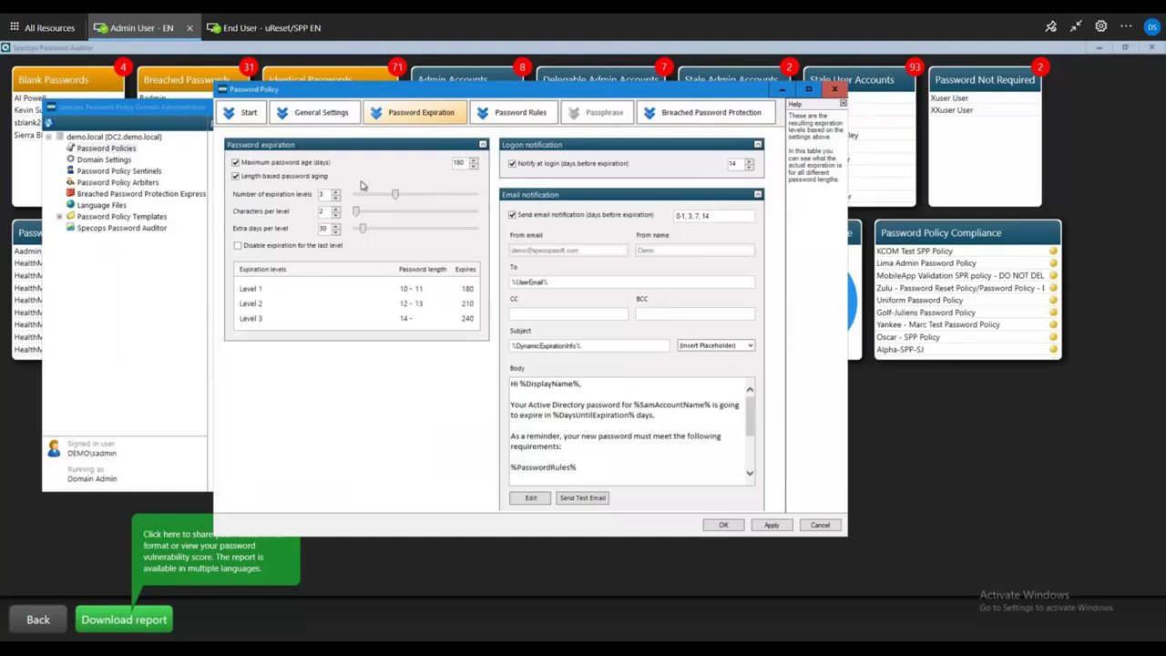
left_click(521, 110)
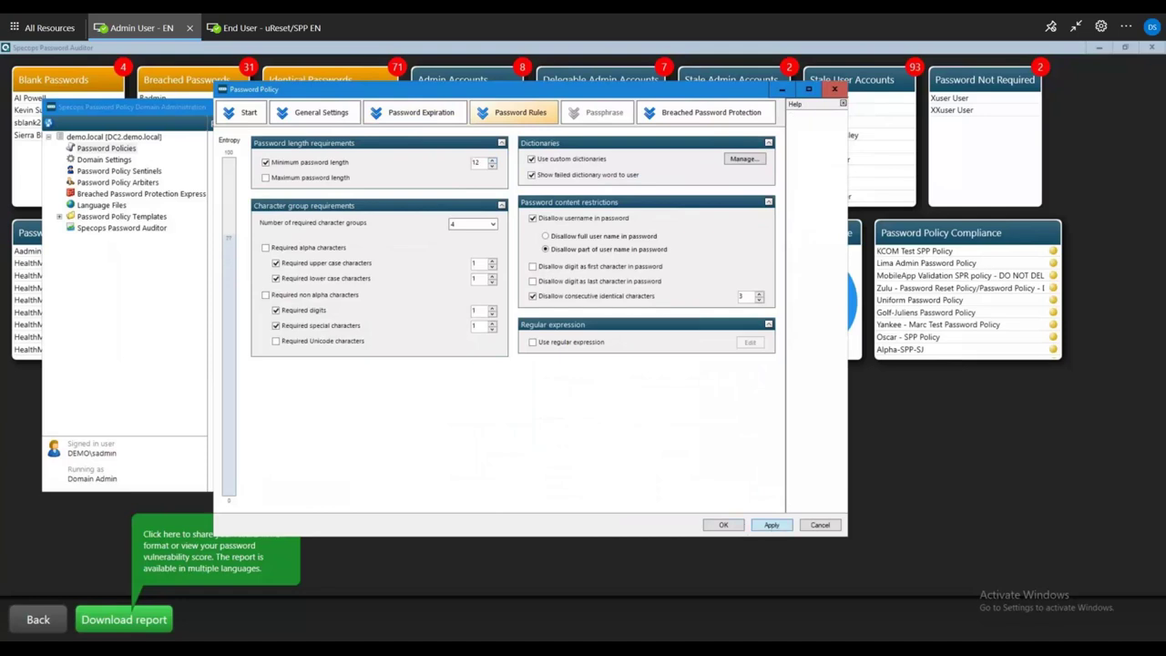
Raise characters per level to 4 and apply the 180/210/240-day expiration levels
left_click(398, 112)
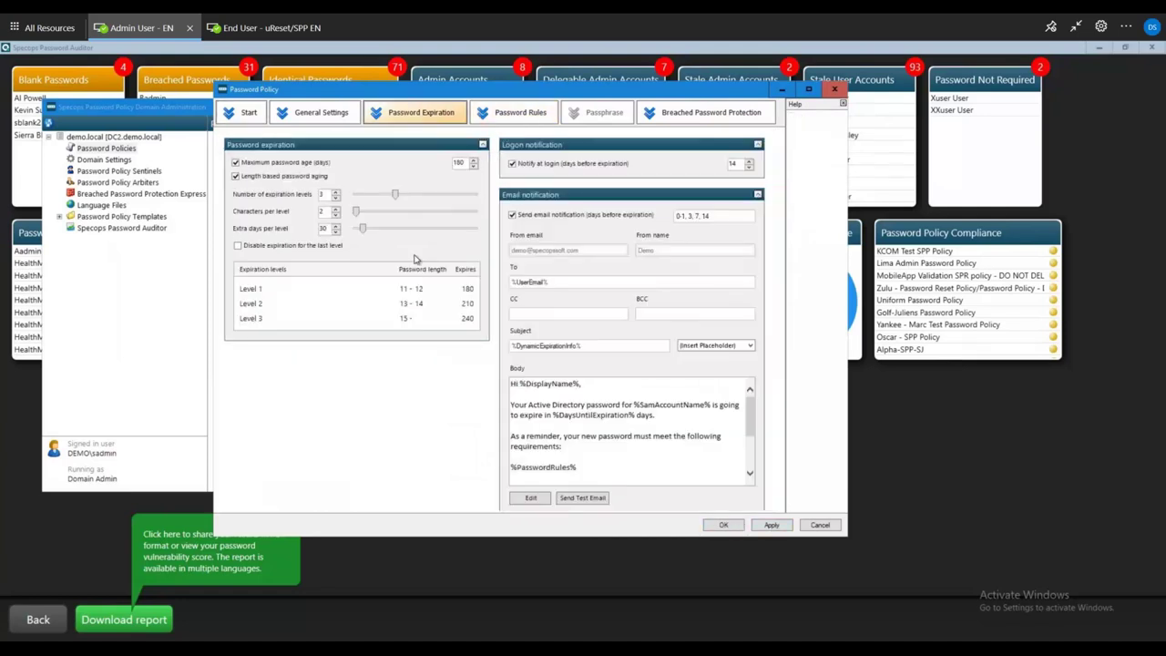
left_click(335, 209)
left_click(335, 210)
left_click(771, 525)
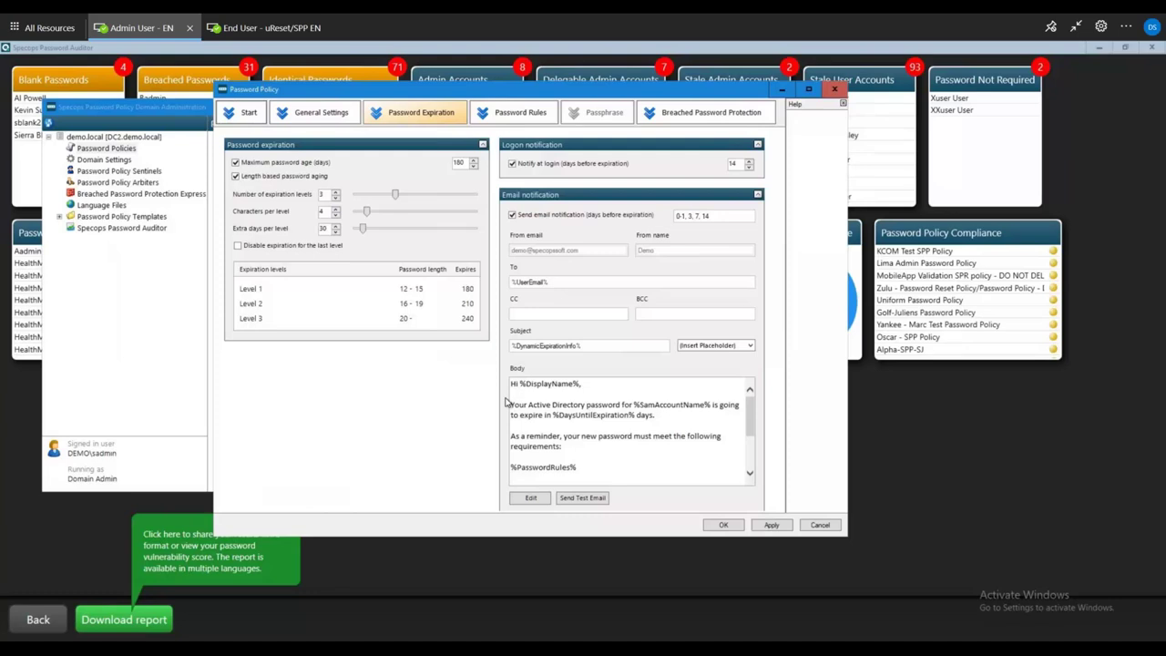
Review the notification e-mail body, then check the 12-character minimum length on Password Rules
mouse_move(536, 219)
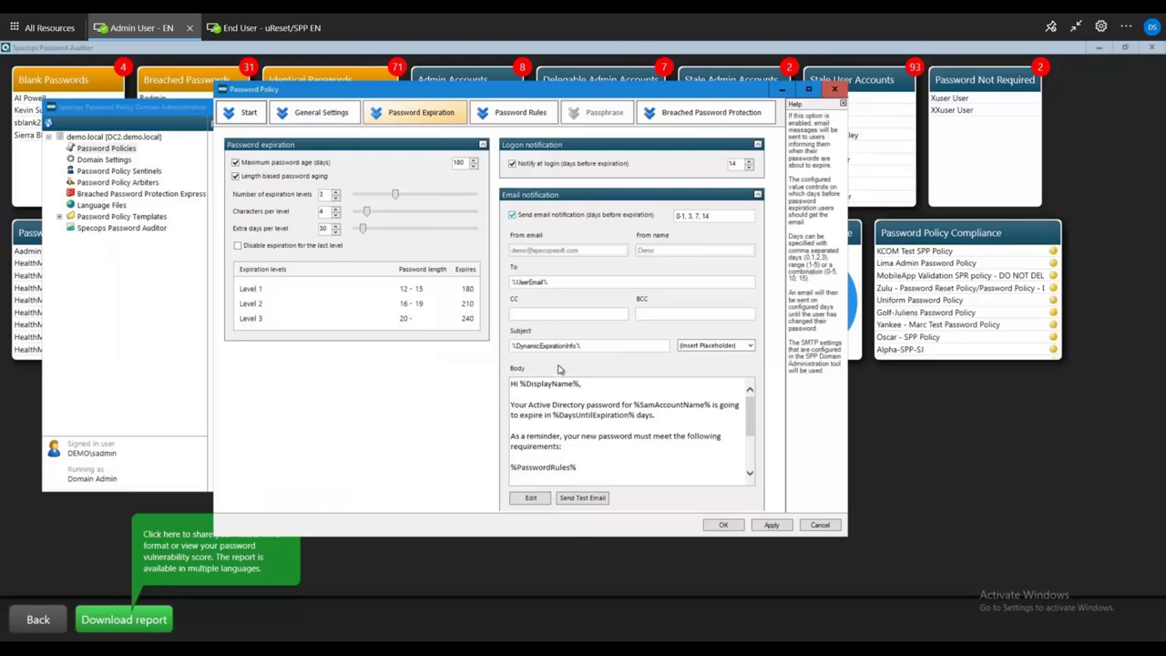
left_click(587, 461)
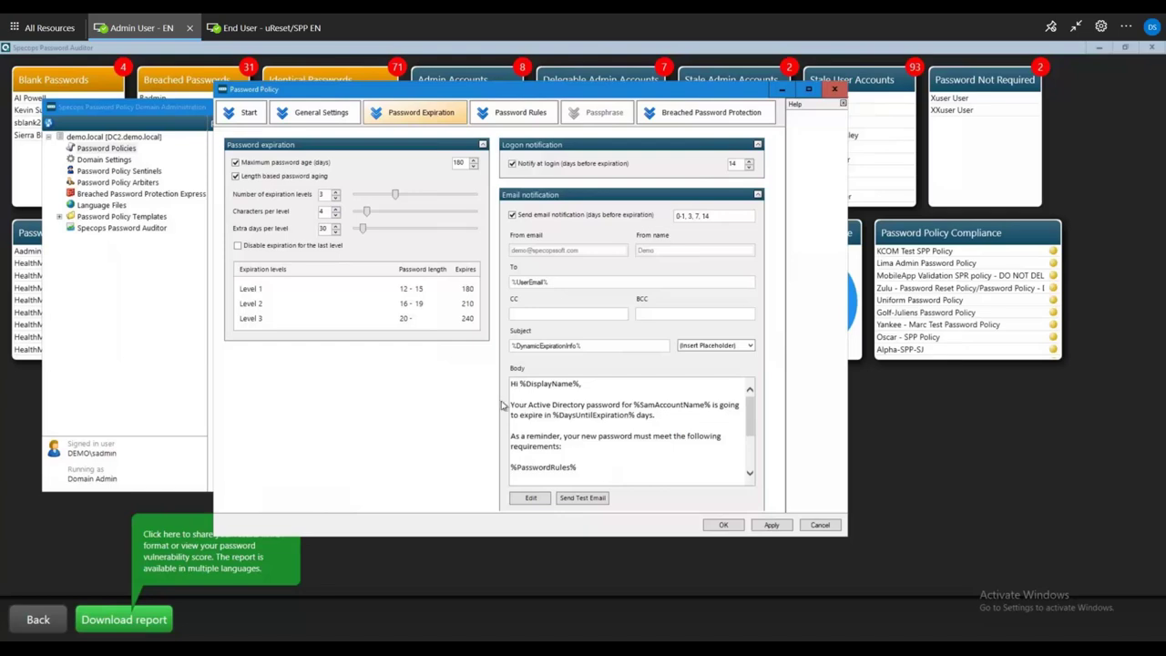
left_click(506, 114)
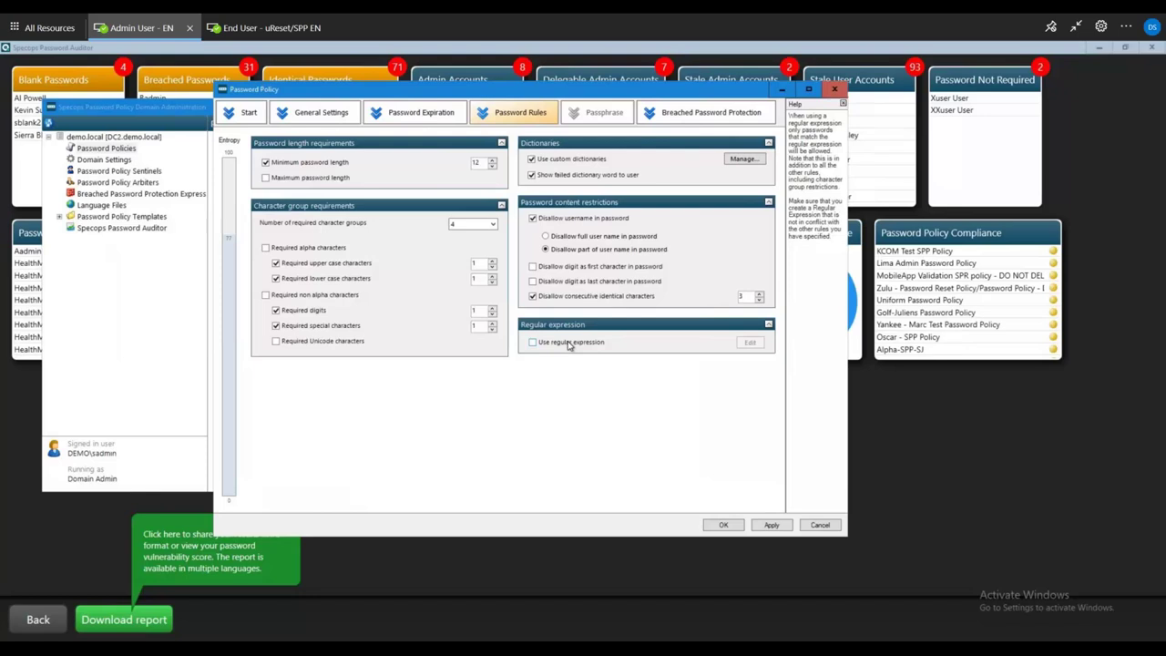
left_click(476, 162)
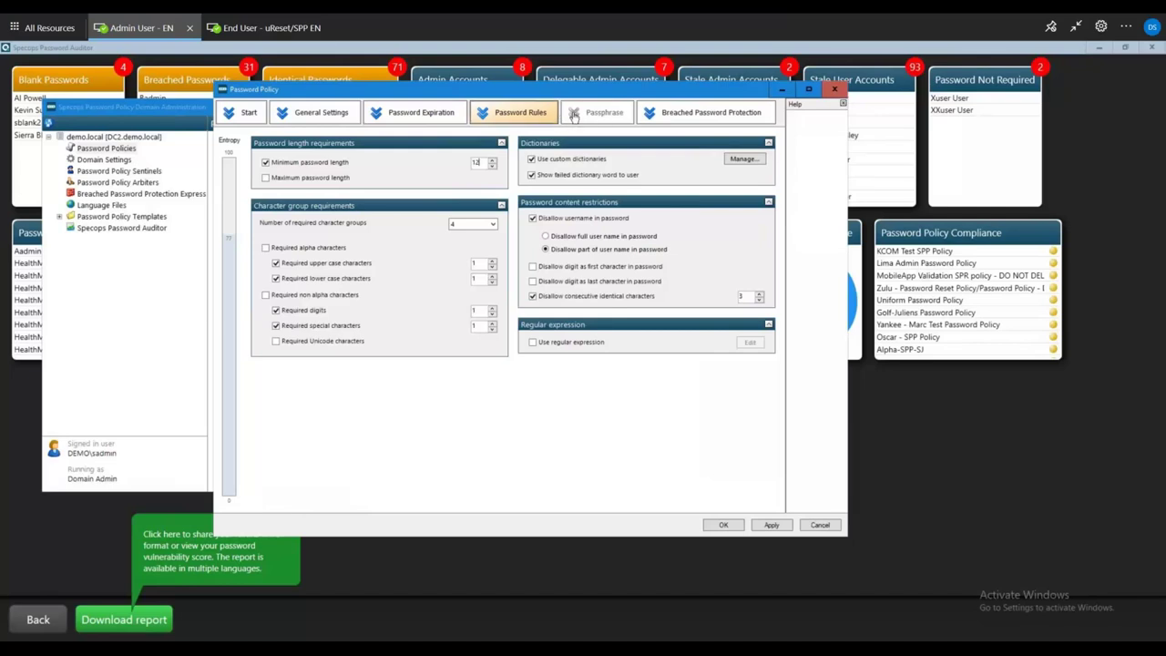
Set the Sierra policy to Enable Both, review the Passphrase requirements, then return to Password Rules
left_click(242, 112)
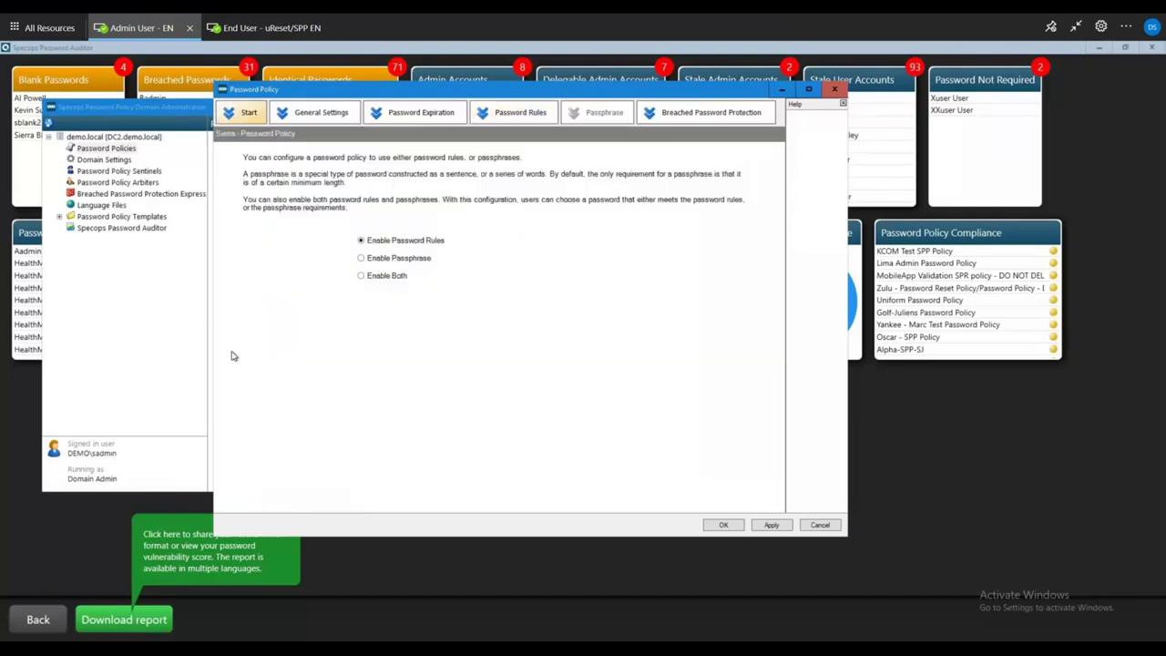
left_click(377, 275)
left_click(519, 112)
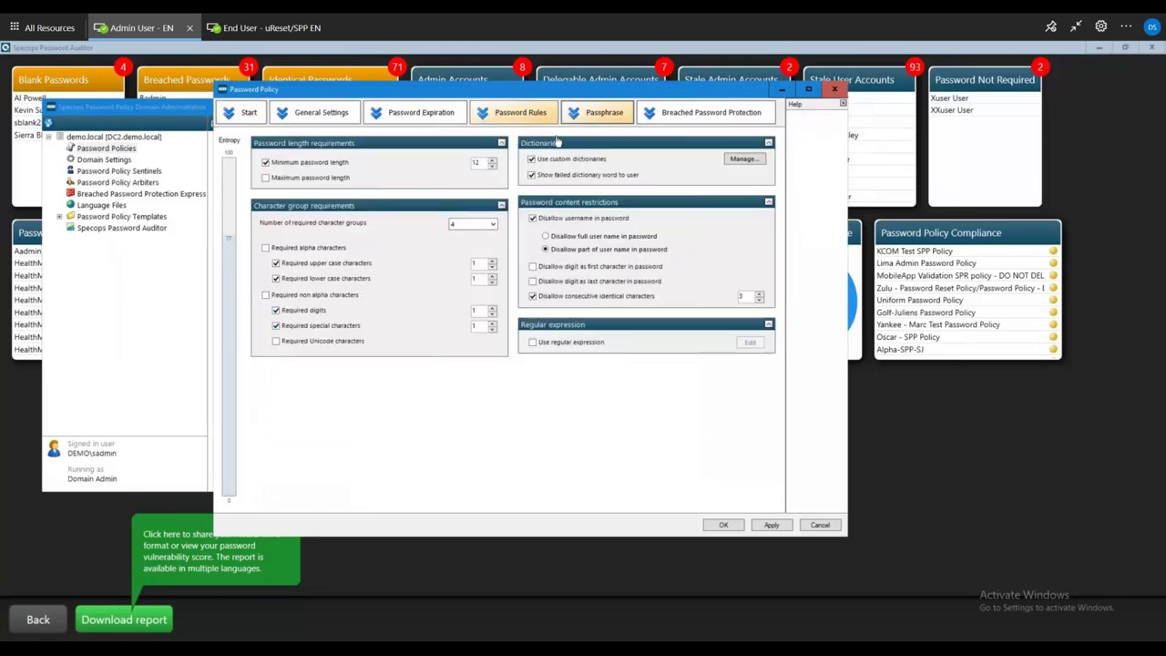
left_click(603, 112)
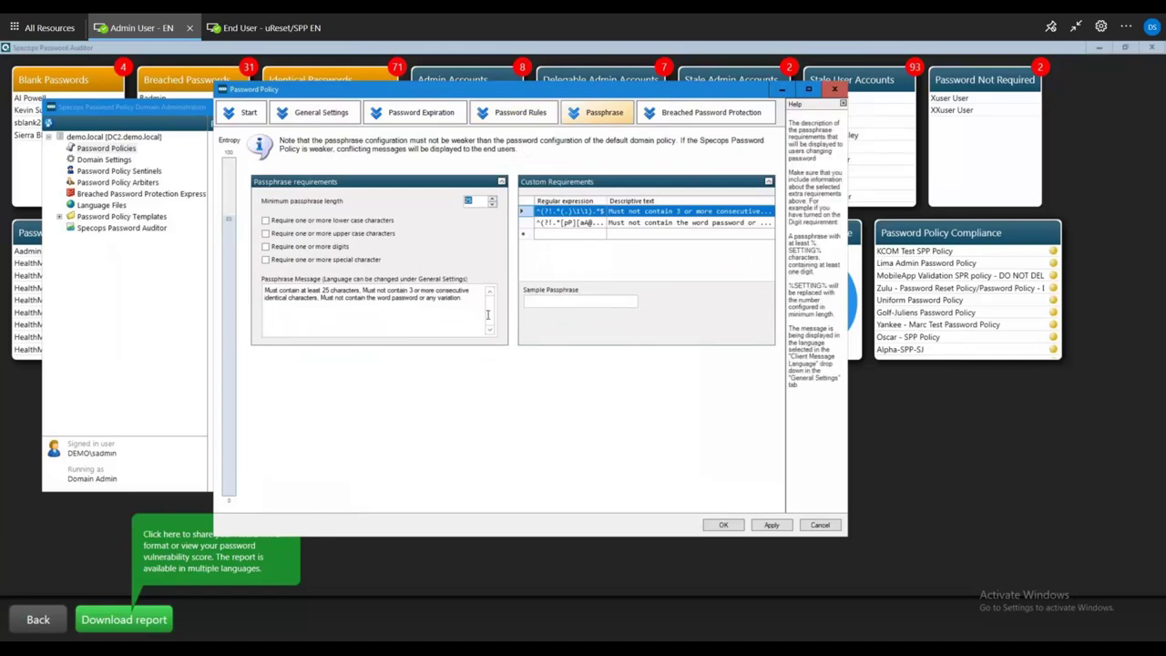
left_click(510, 117)
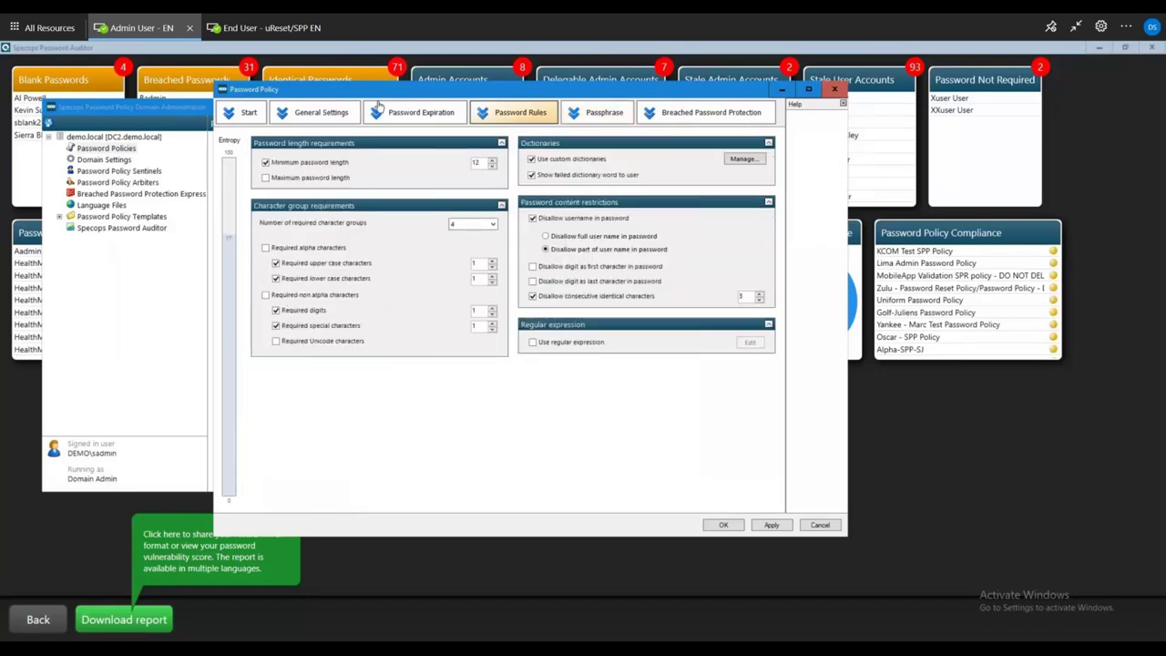
Switch Sierra to password rules only and clear the upper case, lower case, digit and special character boxes
left_click(244, 132)
left_click(361, 241)
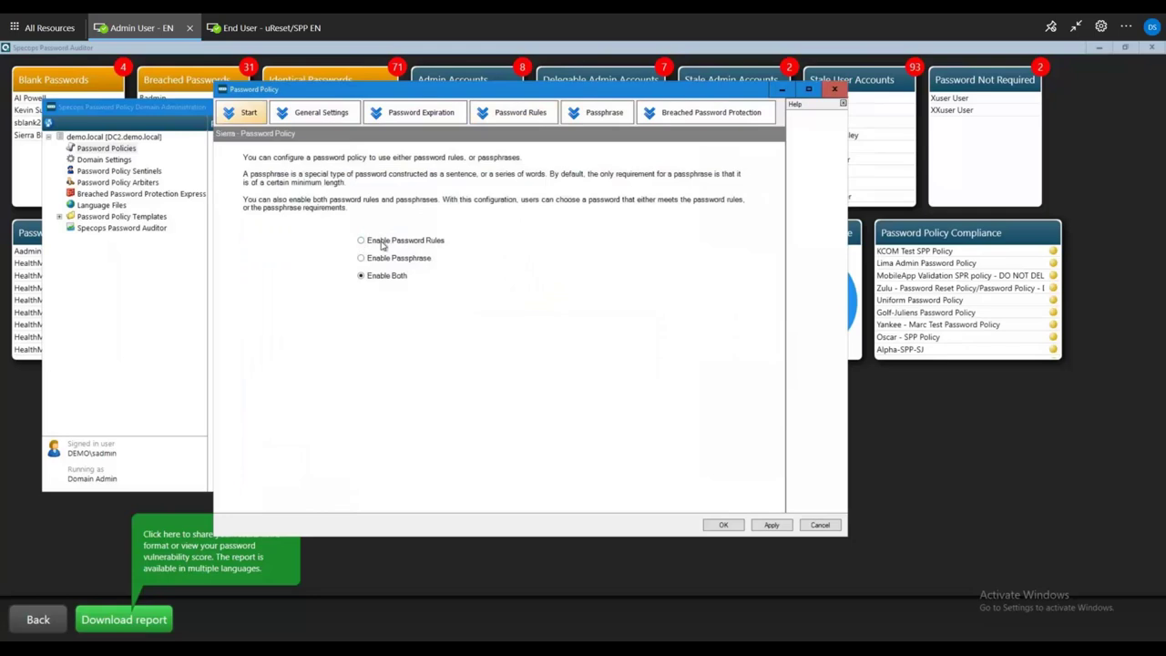
left_click(520, 112)
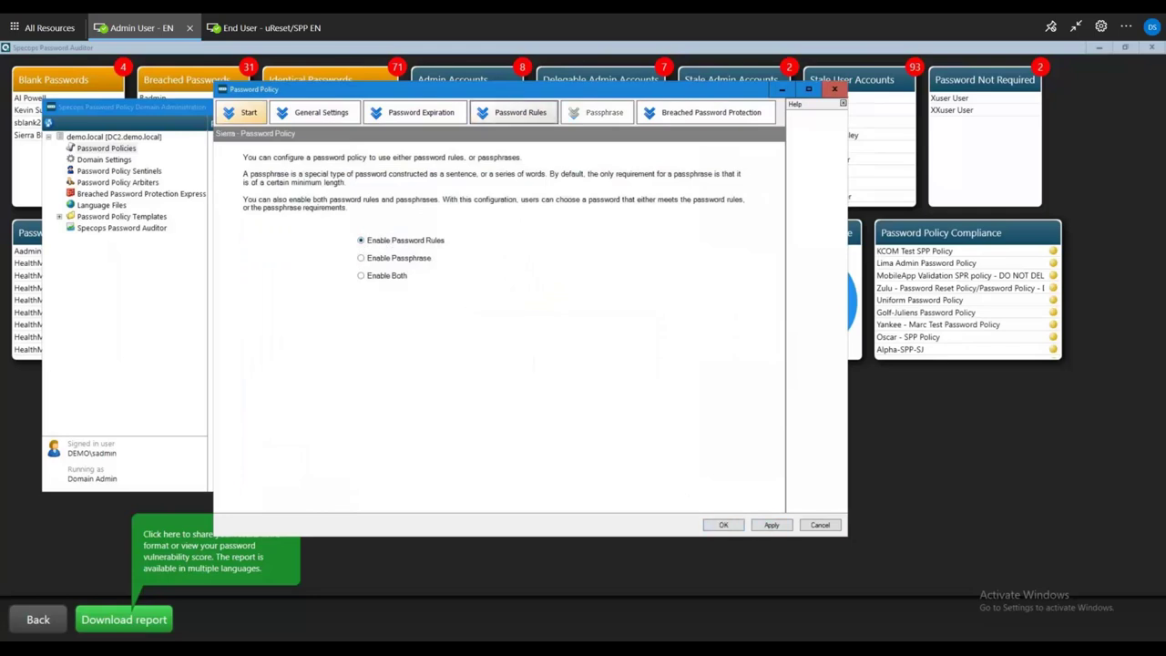
left_click(294, 264)
left_click(291, 278)
left_click(290, 310)
left_click(290, 325)
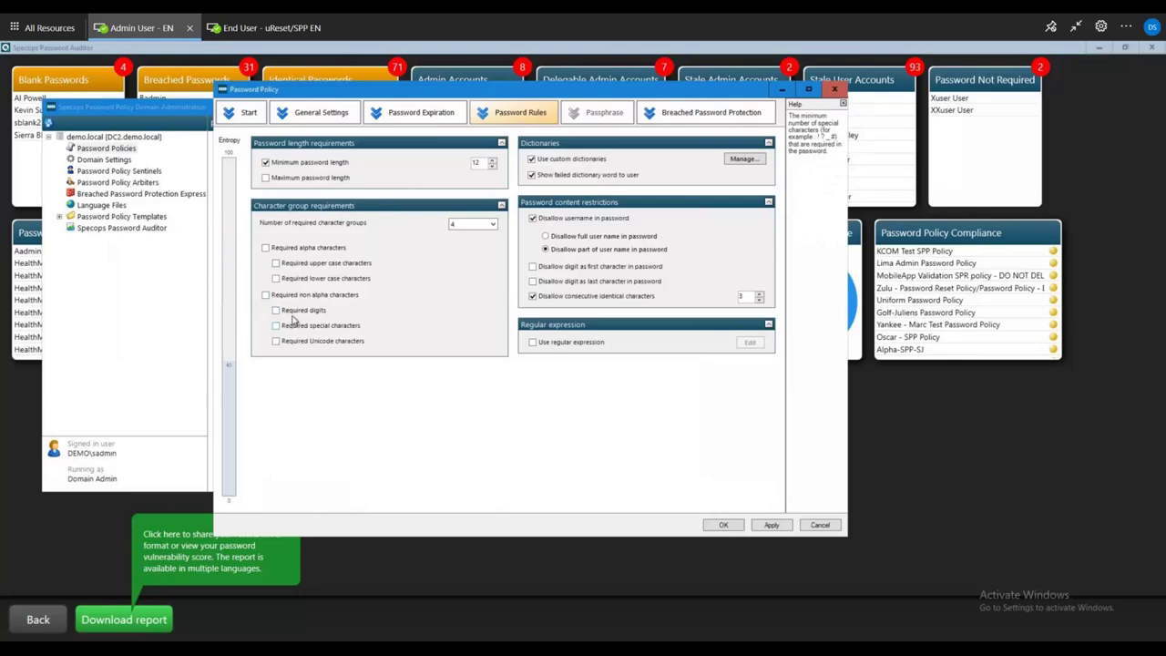
Require (All) character groups, at least one special character, and a minimum length of 20
left_click(454, 225)
left_click(454, 226)
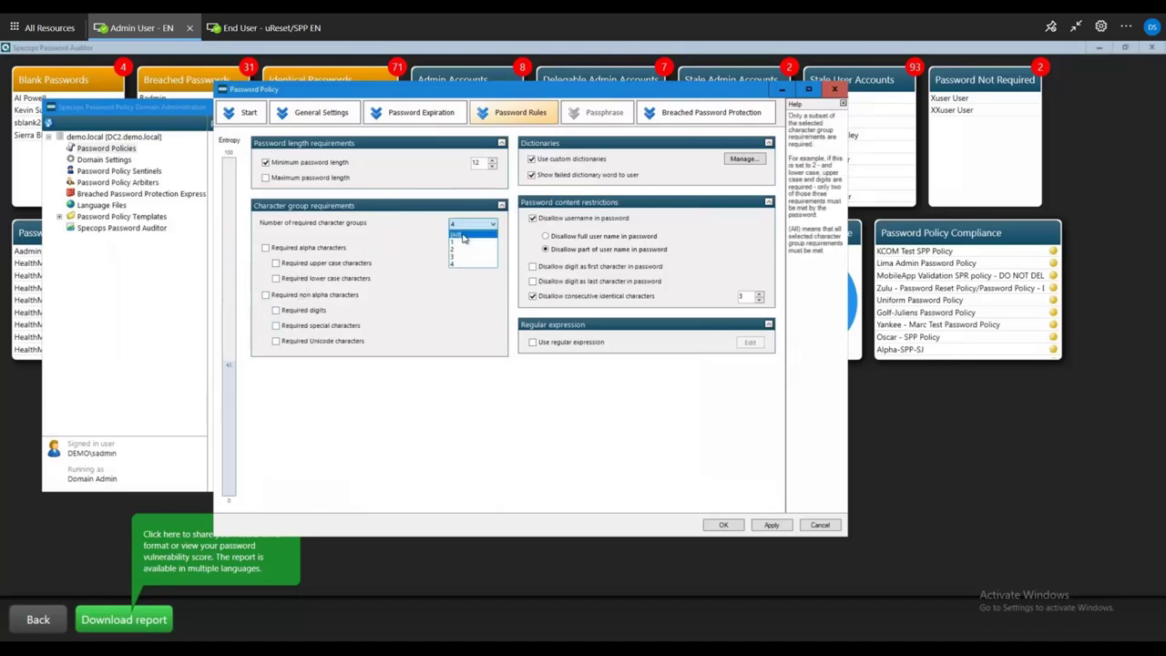
left_click(464, 234)
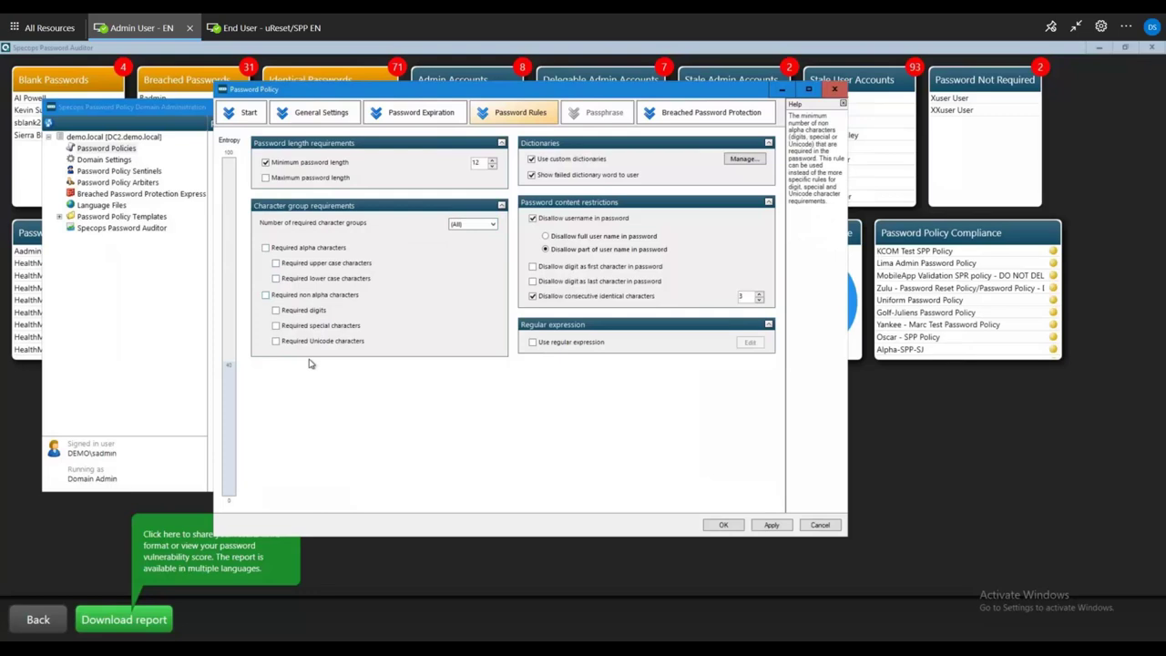
left_click(303, 325)
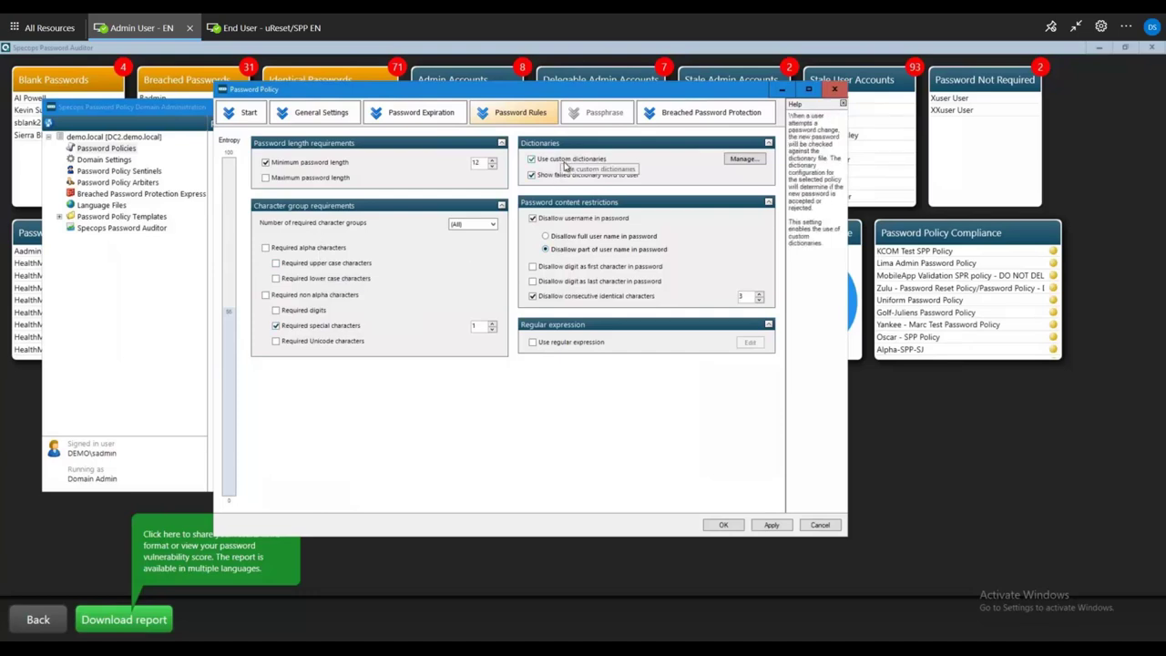
left_click(493, 161)
left_click(492, 161)
left_click(493, 161)
left_click(493, 161)
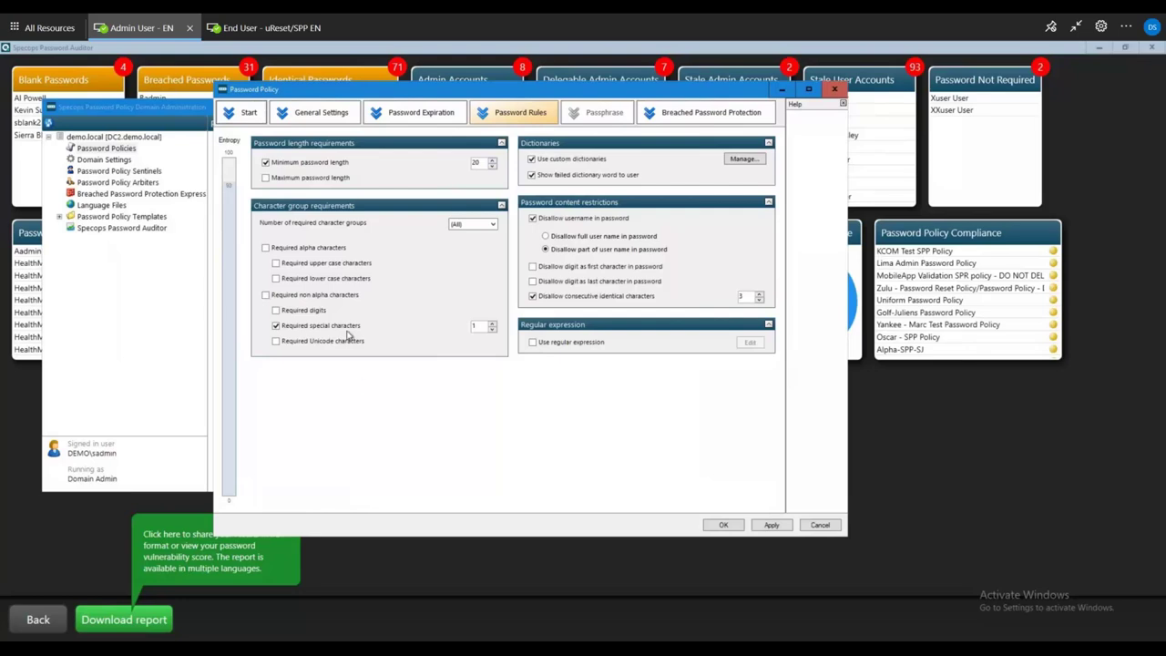
Finish reviewing the Sierra password settings and confirm them with OK
mouse_move(318, 333)
mouse_move(284, 328)
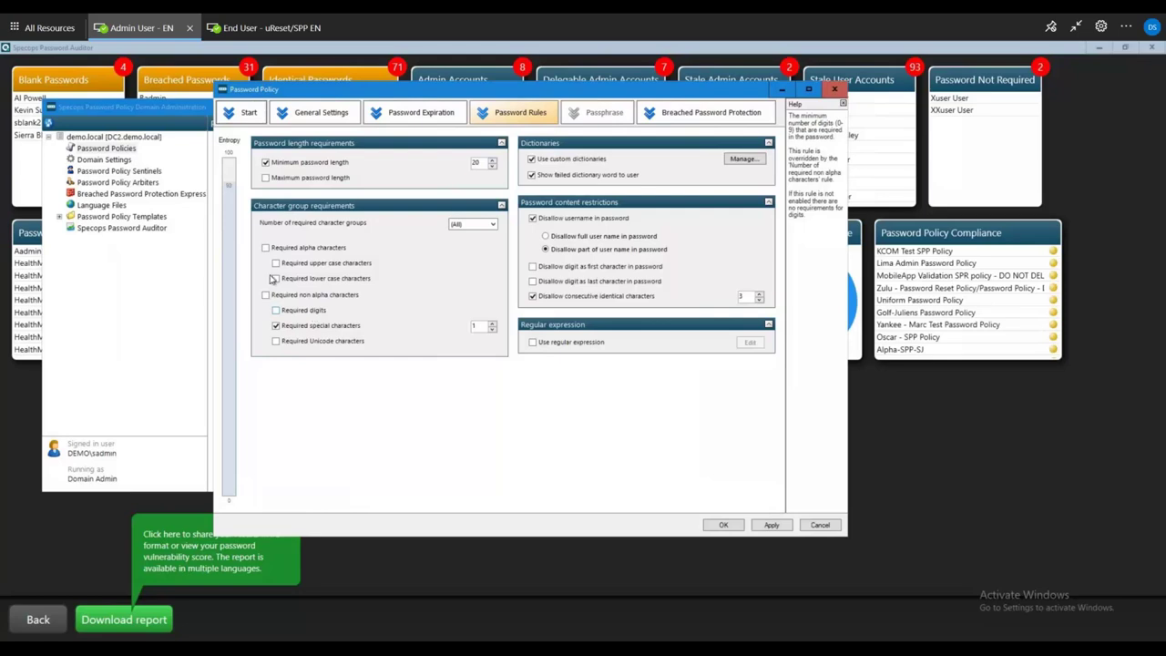
left_click(720, 527)
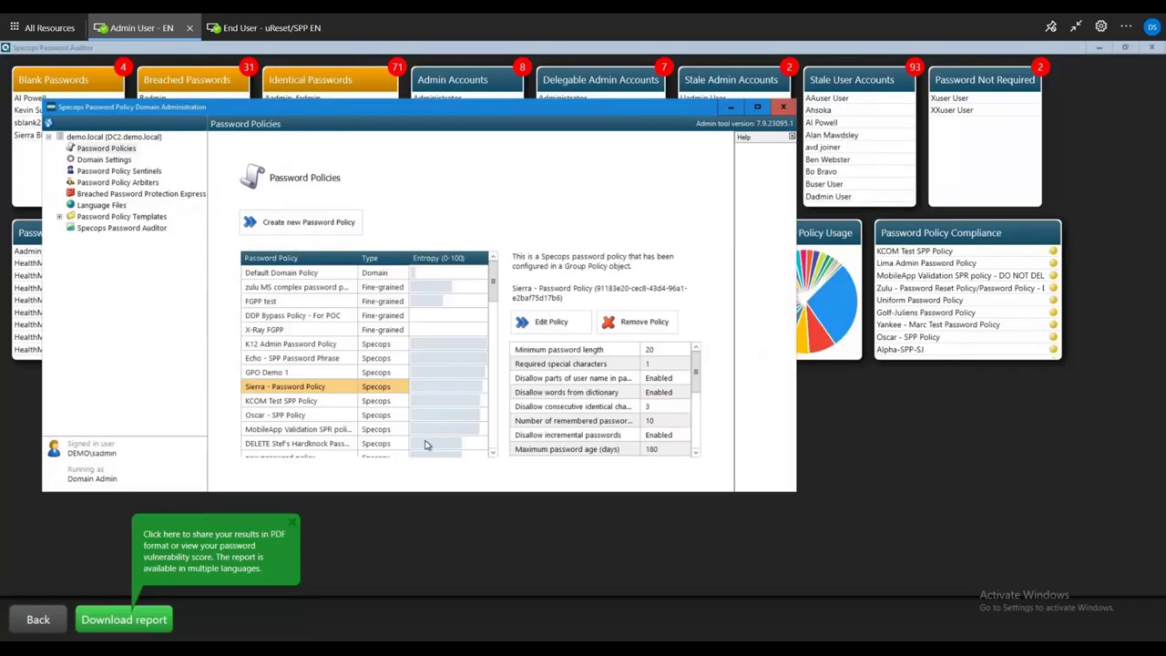
Show demo.local's Domain Settings, with its security groups and SMTP server 10.1.10.10 on port 25
left_click(102, 161)
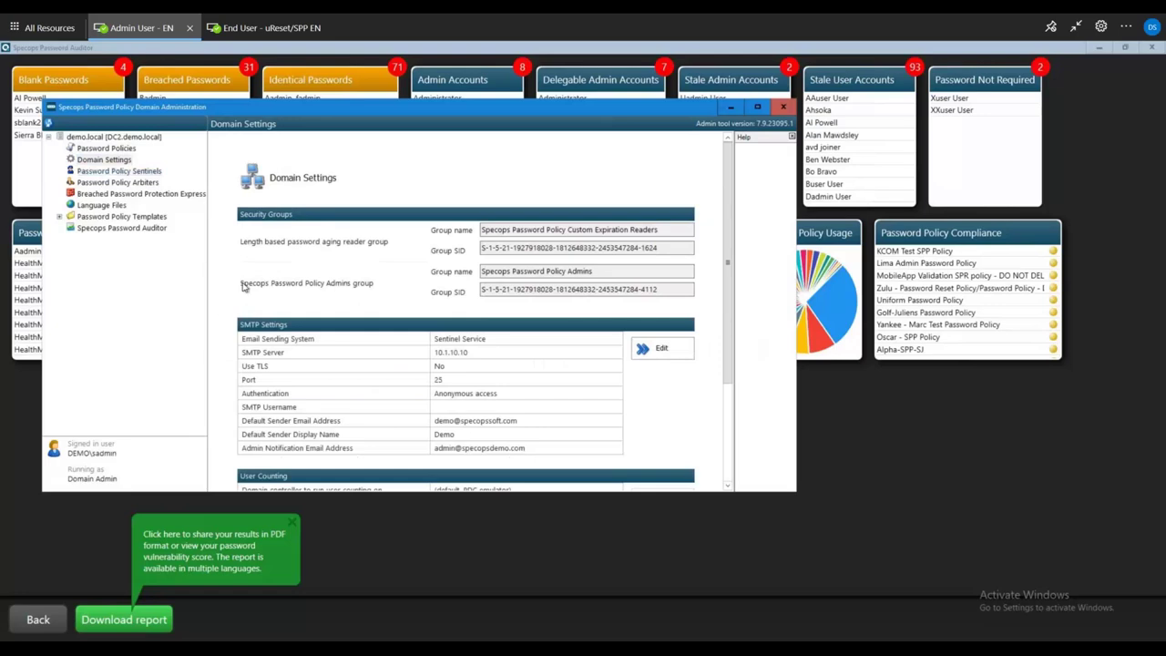
mouse_move(244, 287)
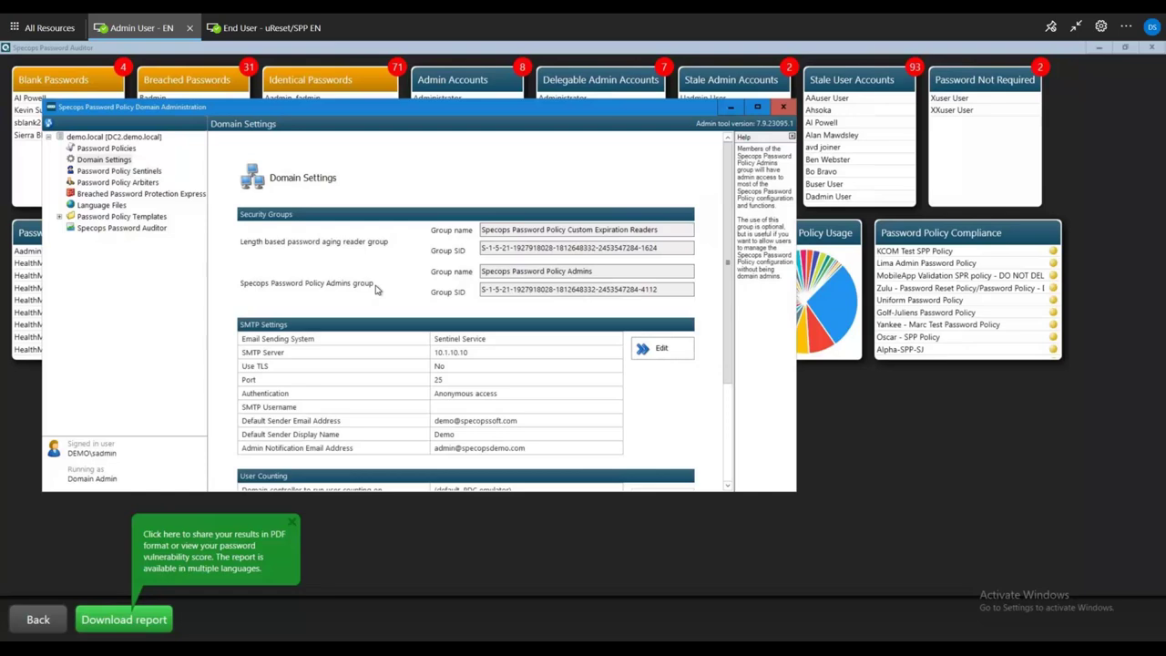
mouse_move(322, 287)
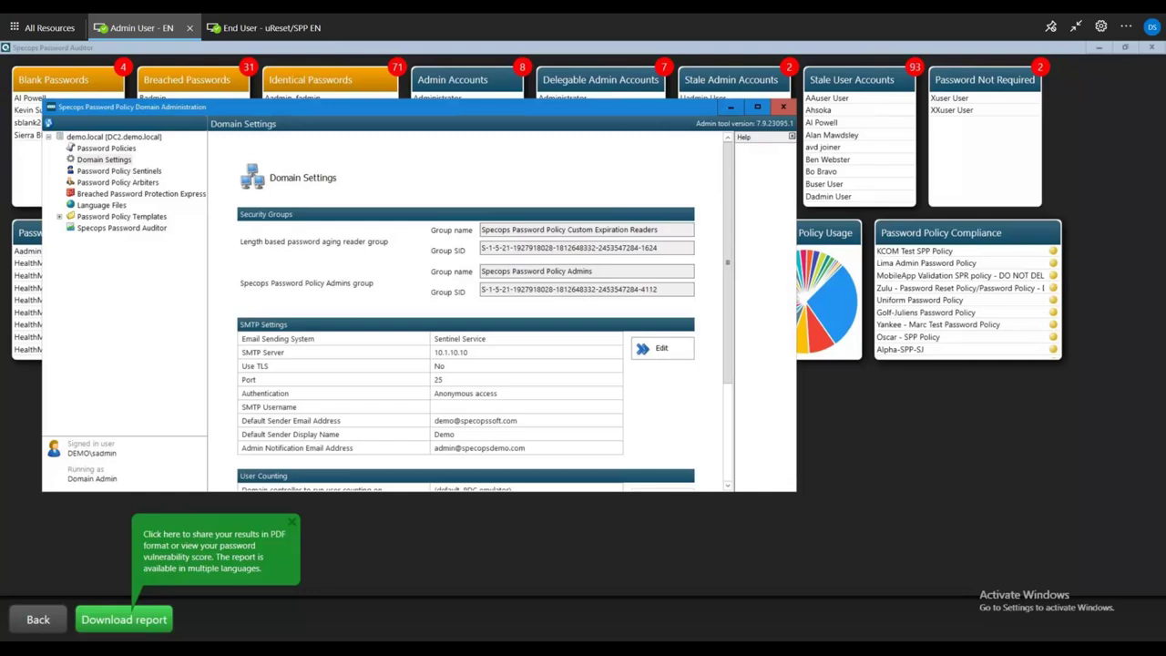
Open Sierra - Password Policy and review its Breached Password Protection settings, including the CC notification recipient
left_click(105, 148)
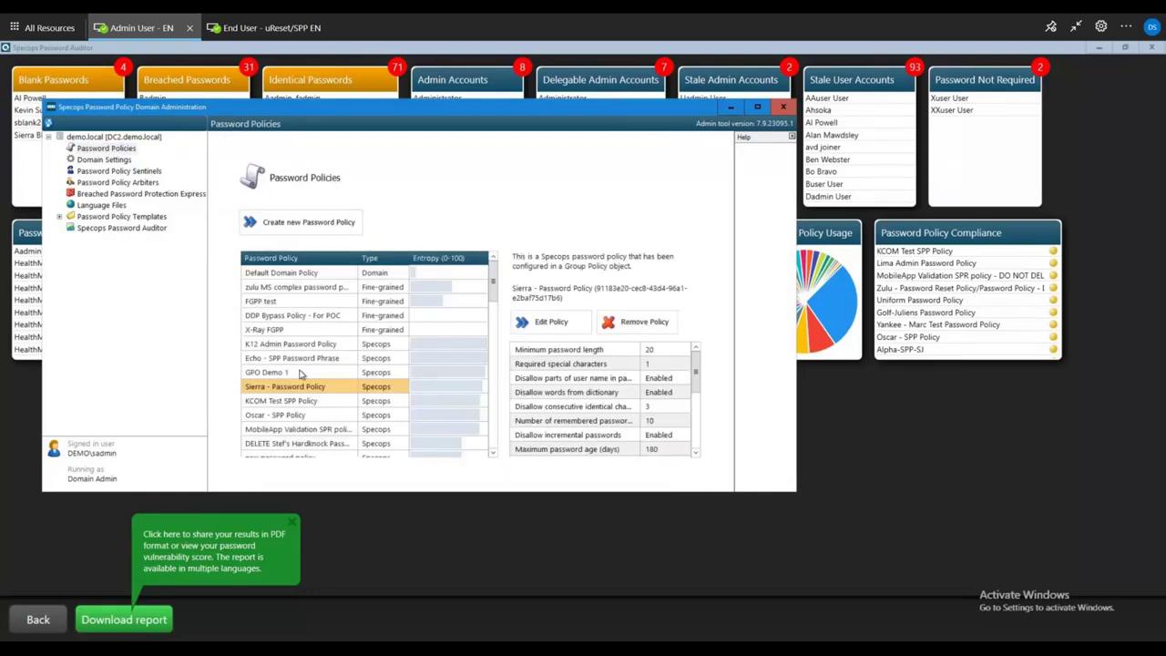
left_click(550, 321)
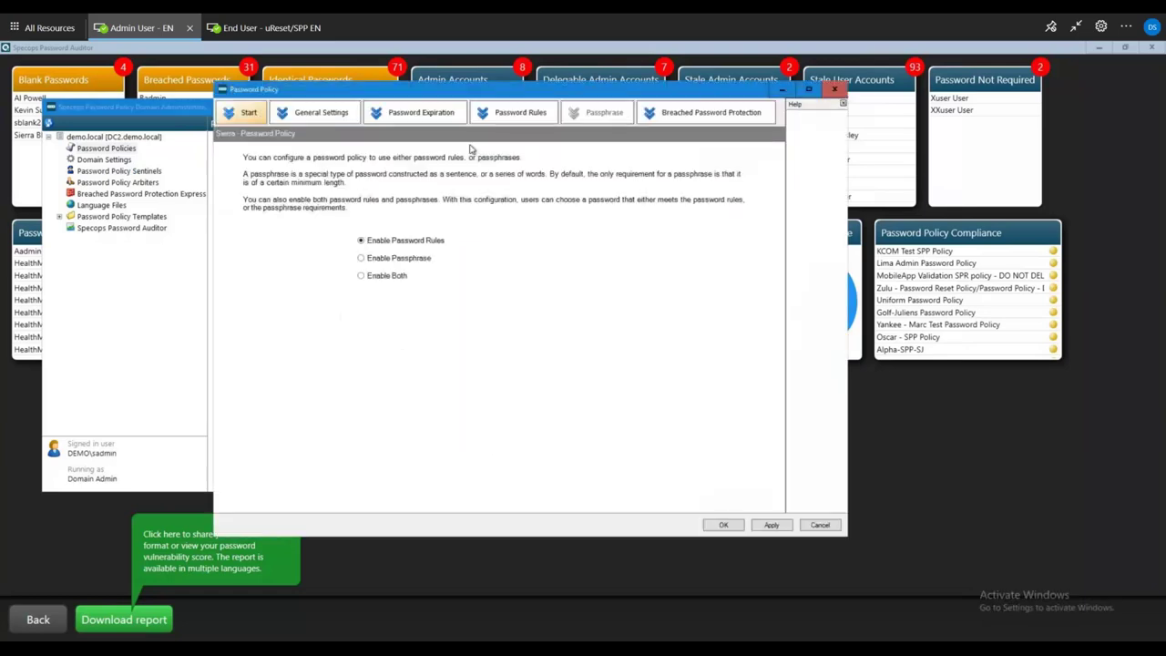
left_click(710, 112)
mouse_move(347, 195)
mouse_move(352, 239)
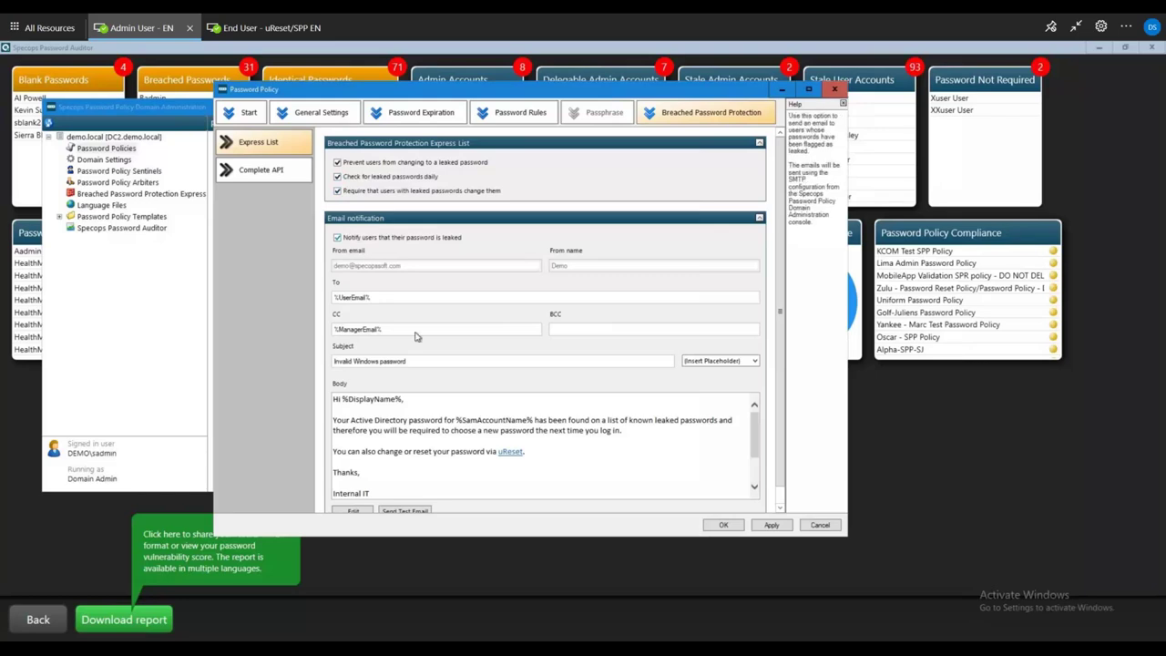
left_click(383, 329)
left_click(383, 329)
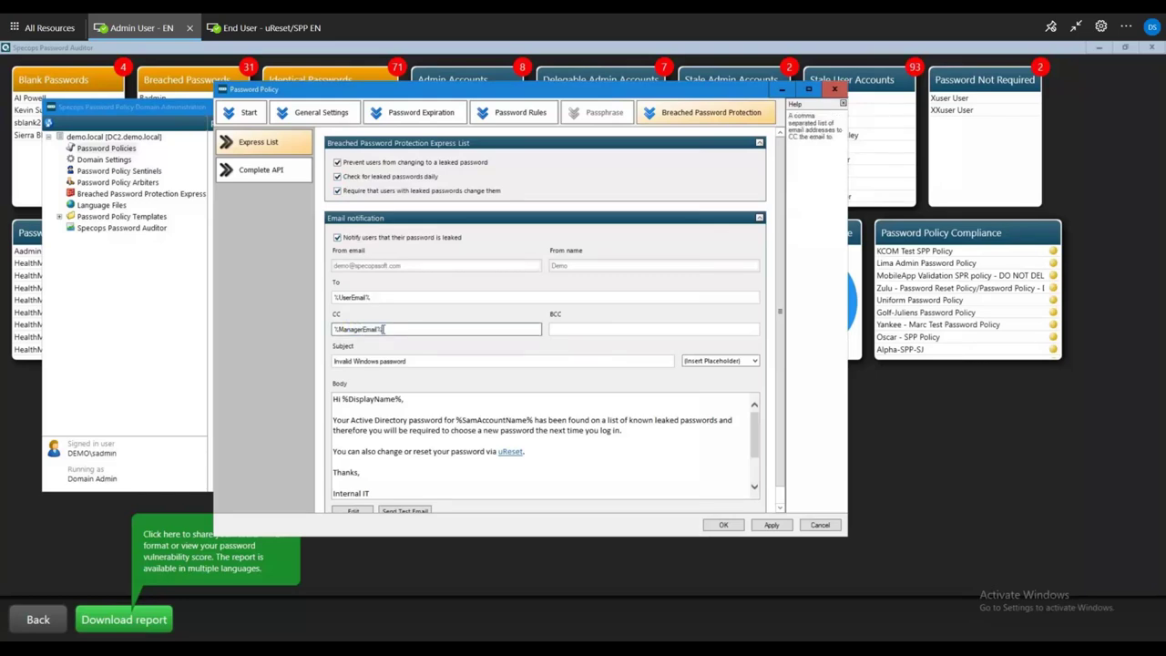
mouse_move(377, 200)
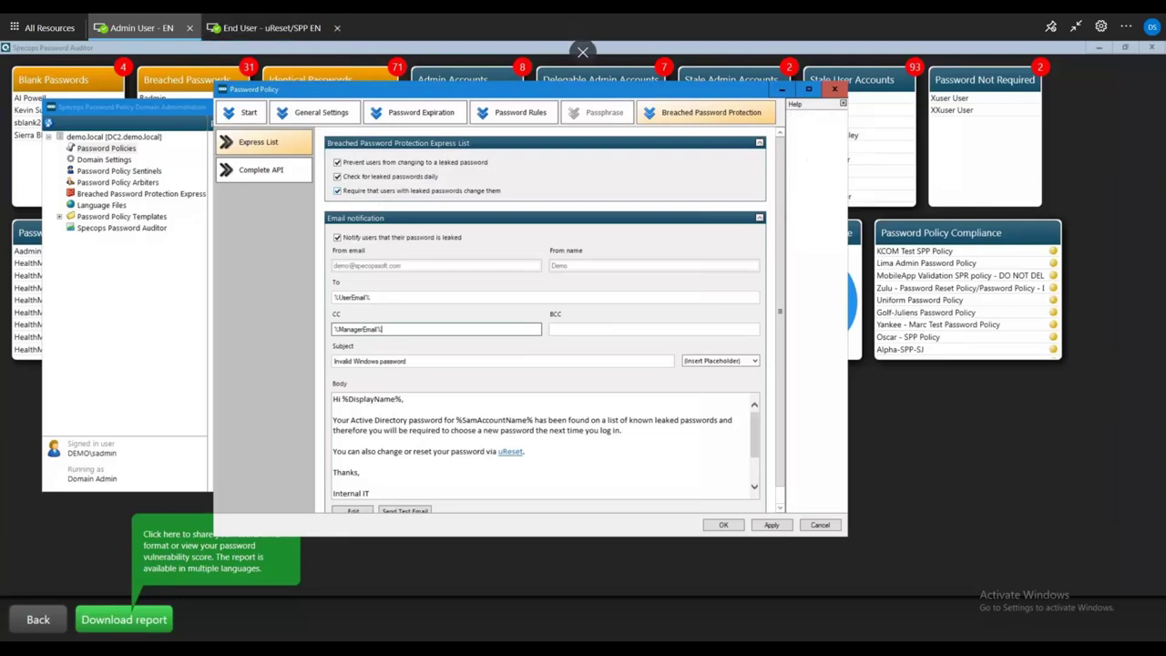
Review Sierra's Password Rules, then go back twice to the Password Auditor start page
left_click(522, 114)
mouse_move(733, 164)
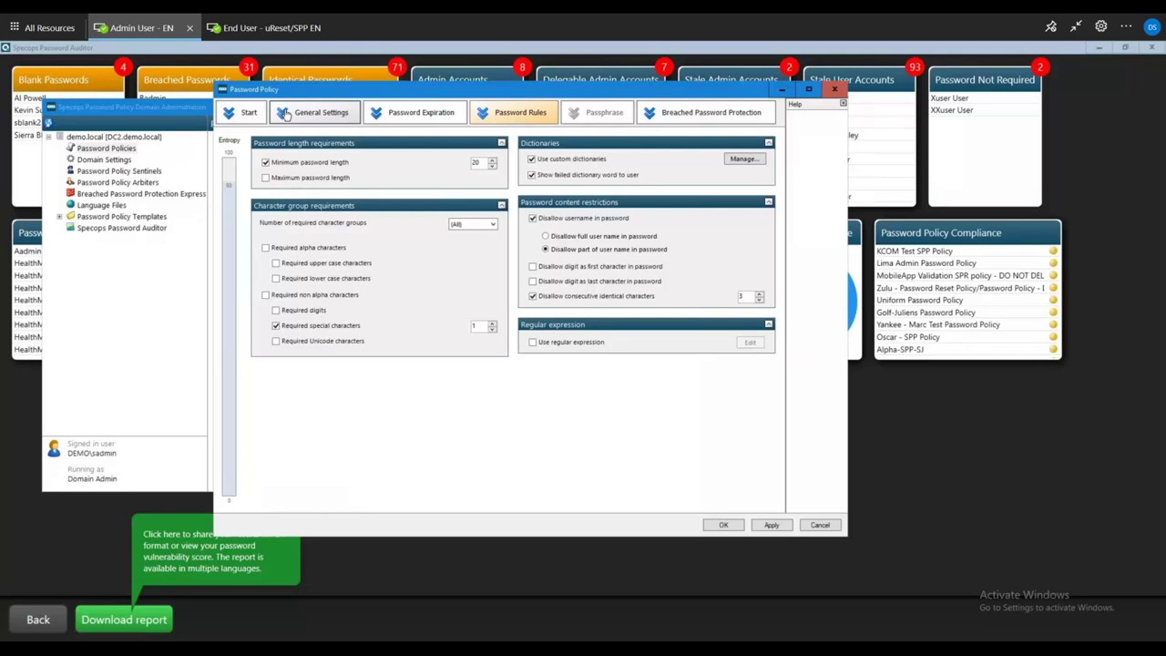
left_click(28, 621)
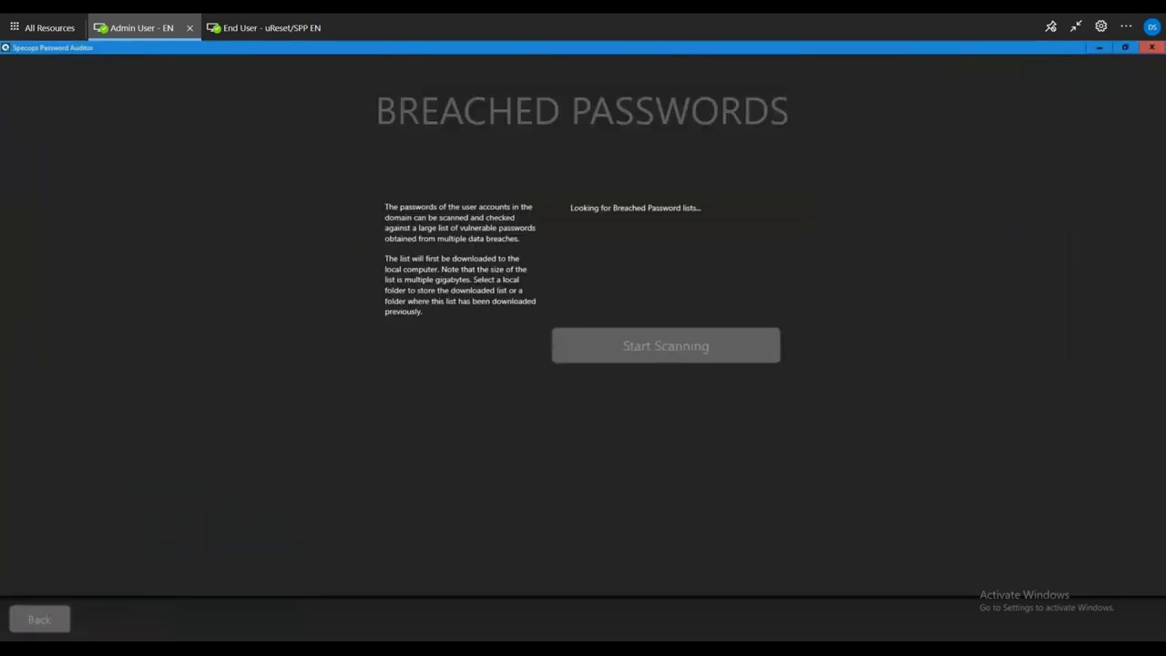
left_click(36, 622)
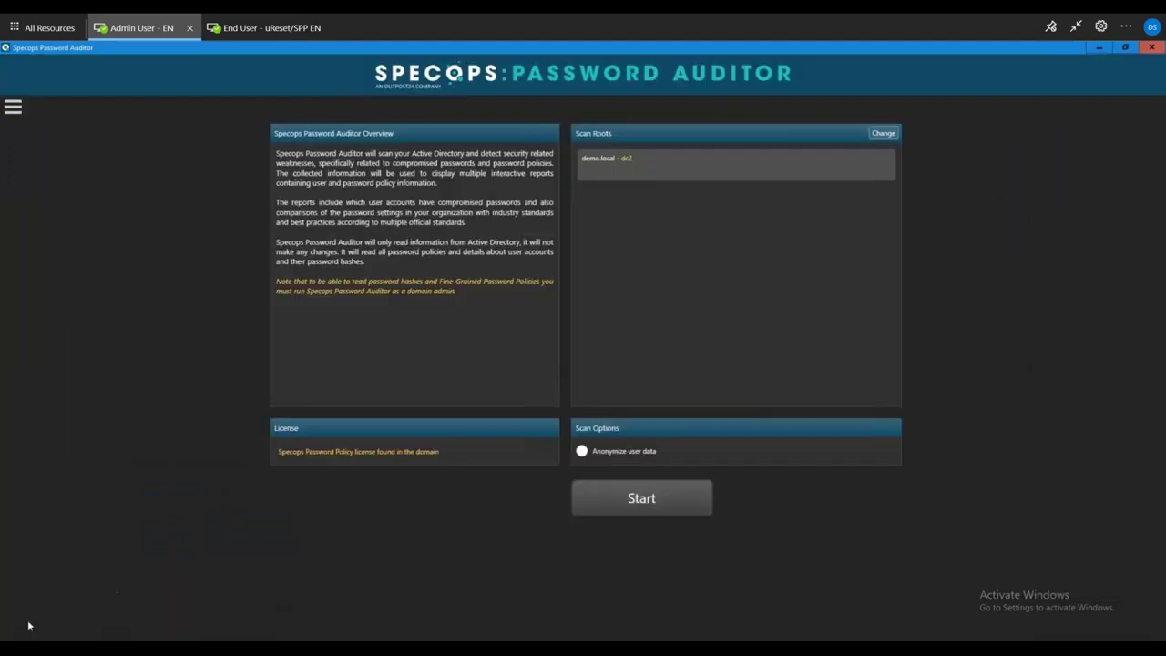
In the Scan Roots chooser, pick dc1.demo.local as the domain controller for demo.local
left_click(875, 134)
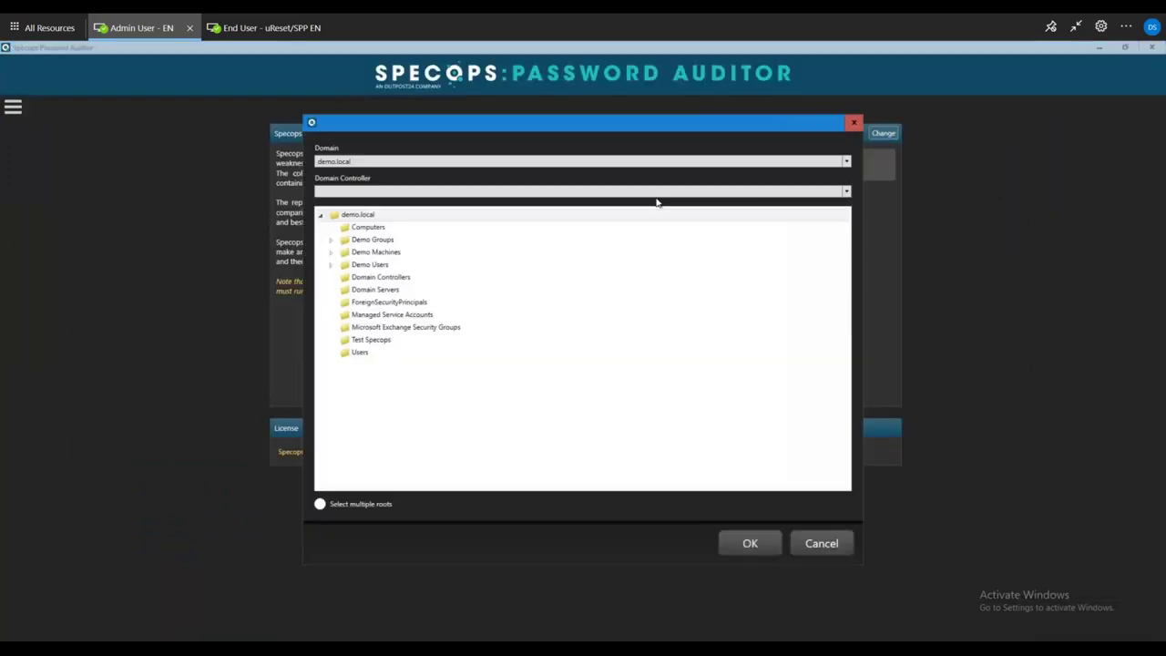
left_click(360, 193)
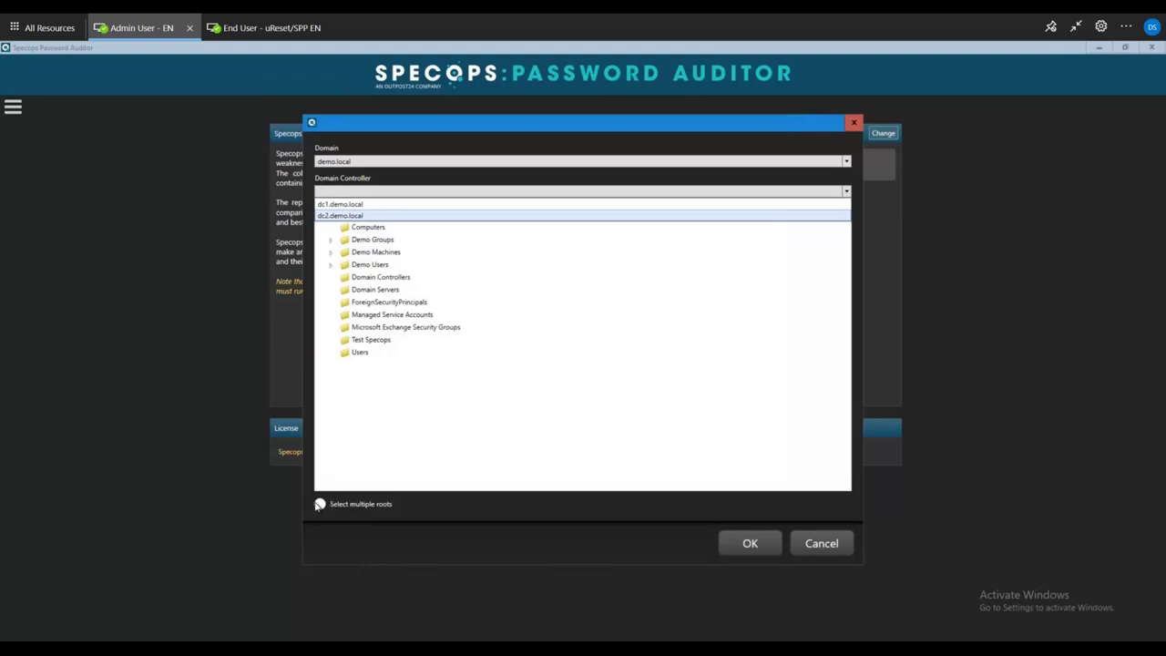
left_click(320, 503)
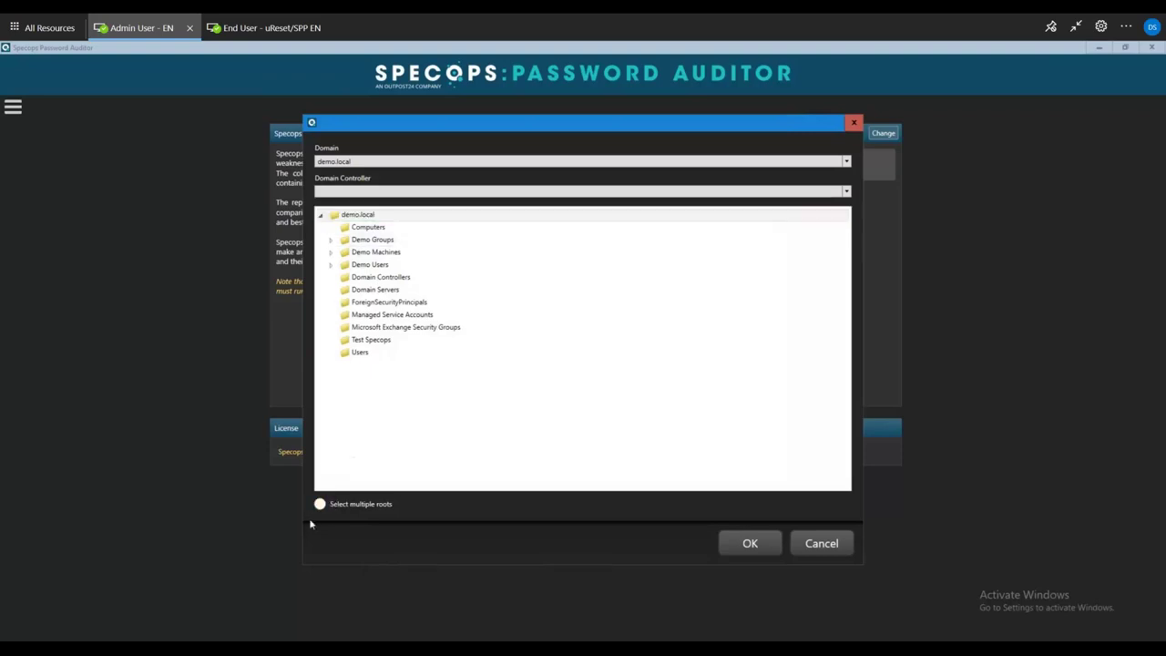
left_click(366, 191)
left_click(362, 204)
Cancel the scan-root dialog, scan demo.local, and show results: 4 blank, 31 breached, 71 identical passwords
left_click(819, 542)
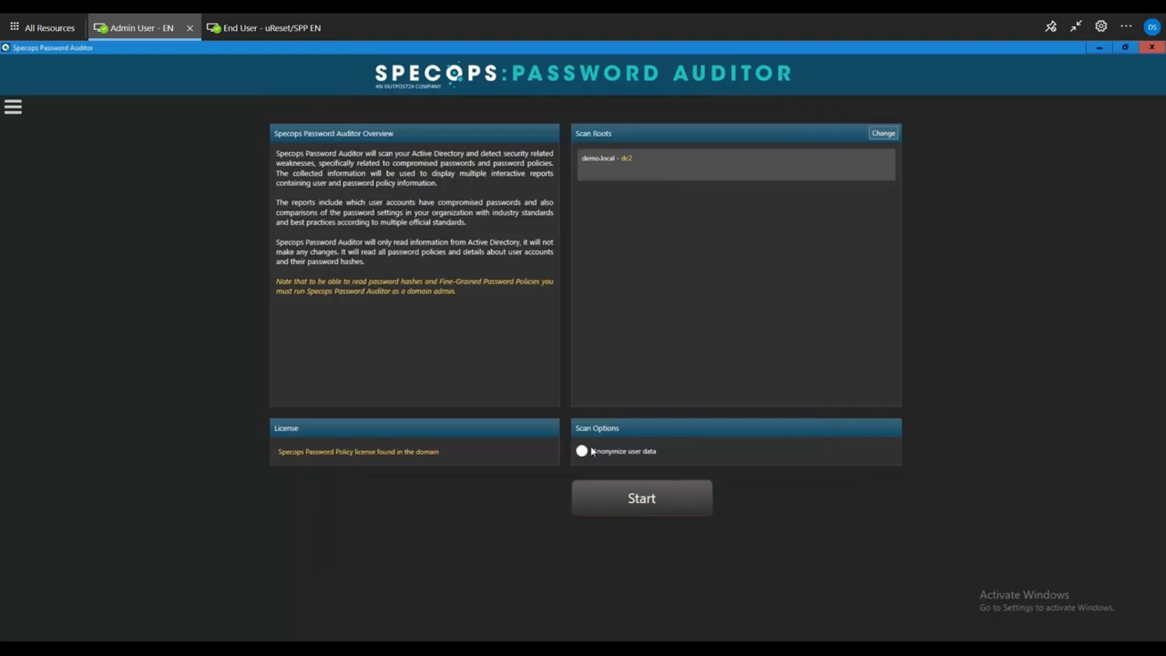
left_click(682, 507)
left_click(684, 355)
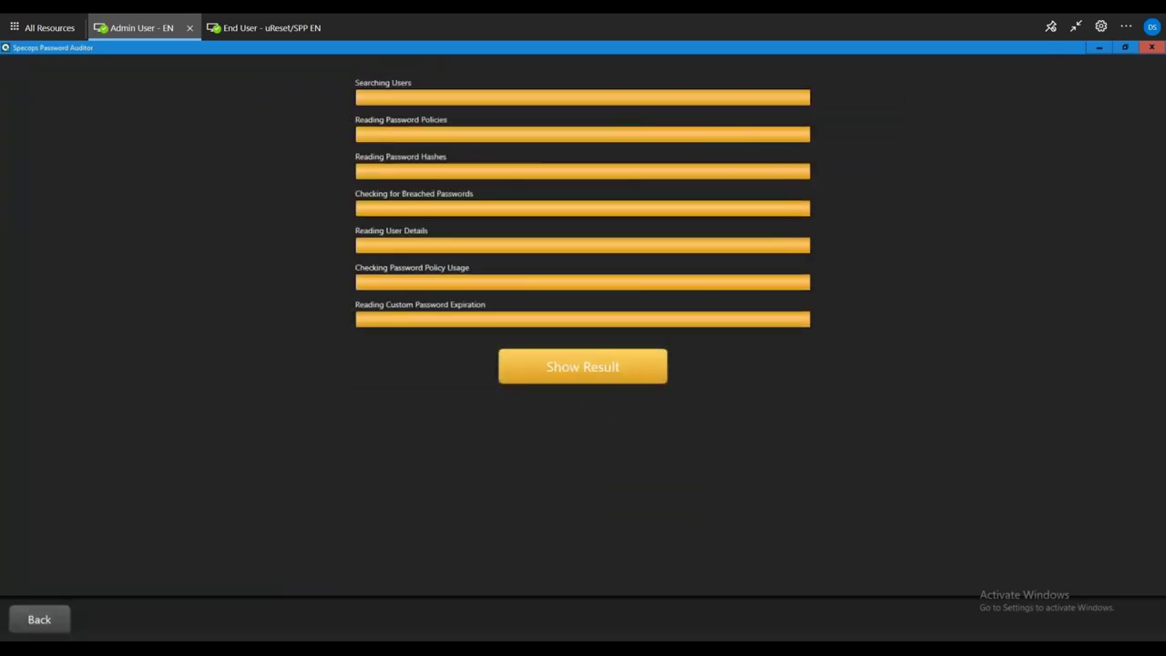
left_click(583, 366)
mouse_move(129, 623)
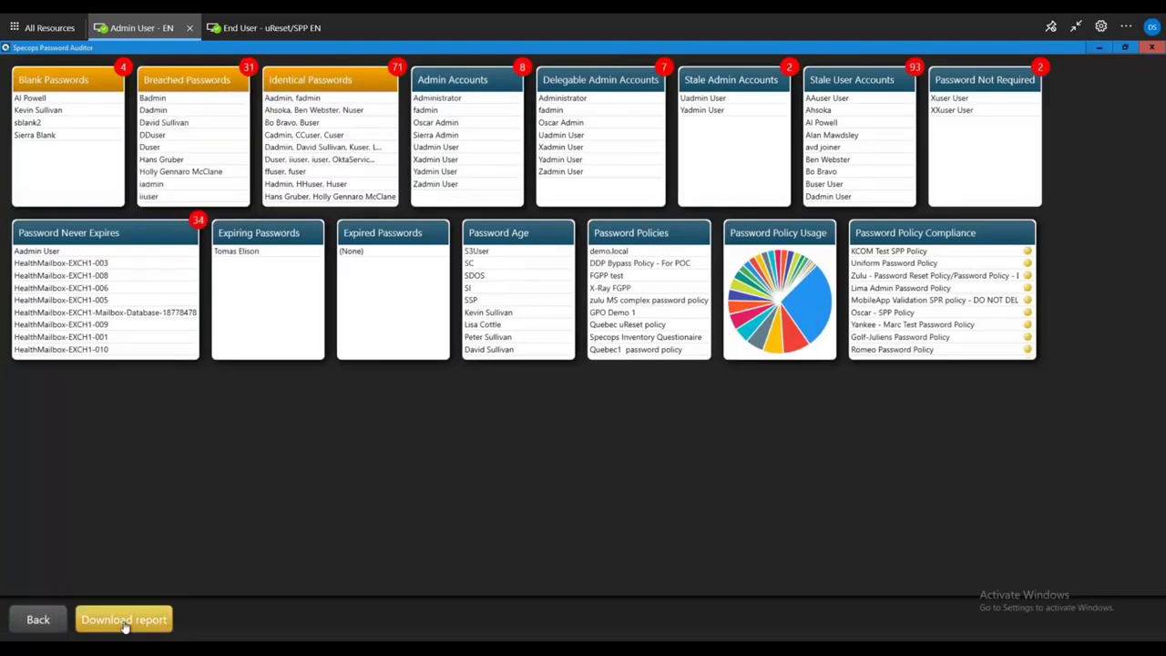
left_click(124, 623)
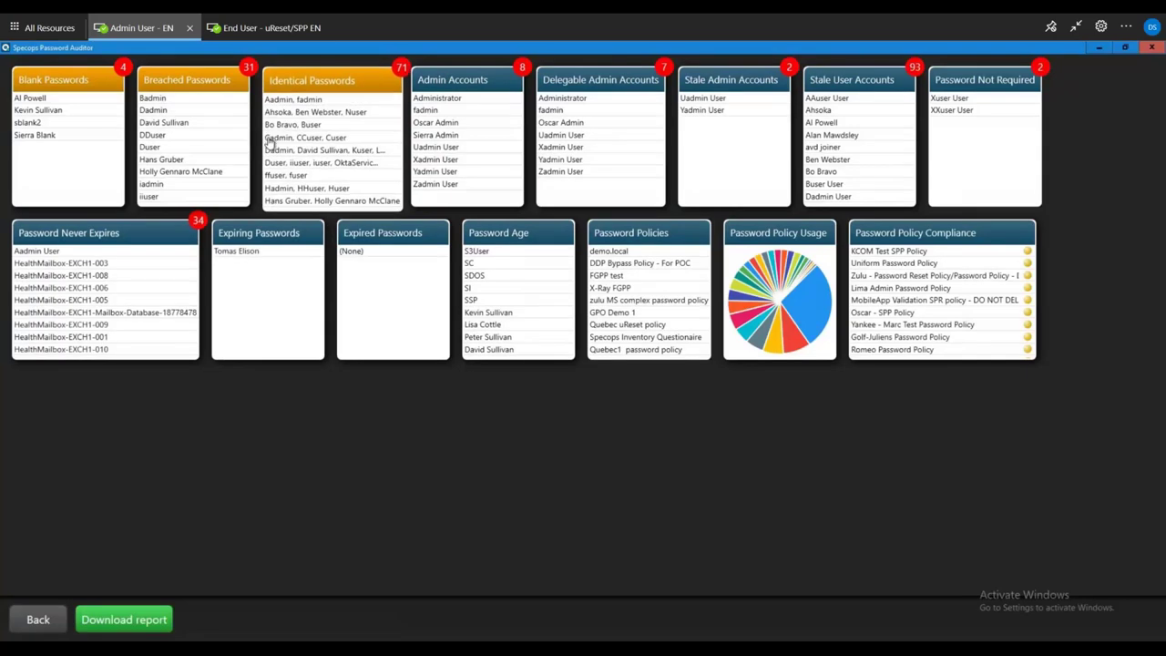
left_click(218, 122)
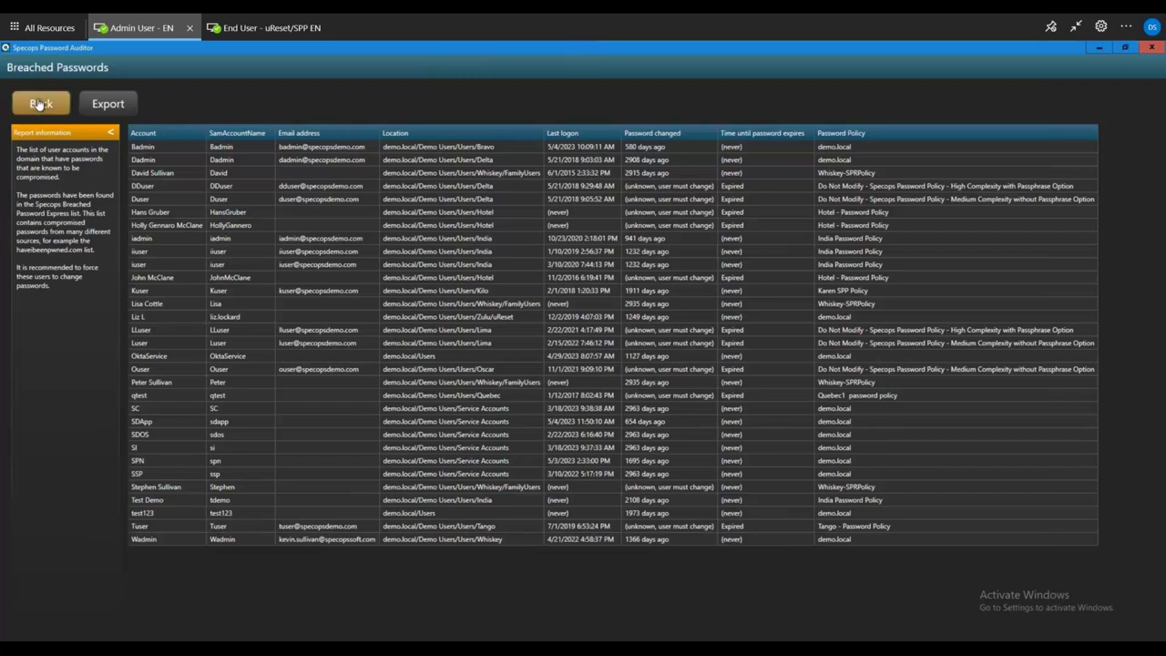
left_click(41, 105)
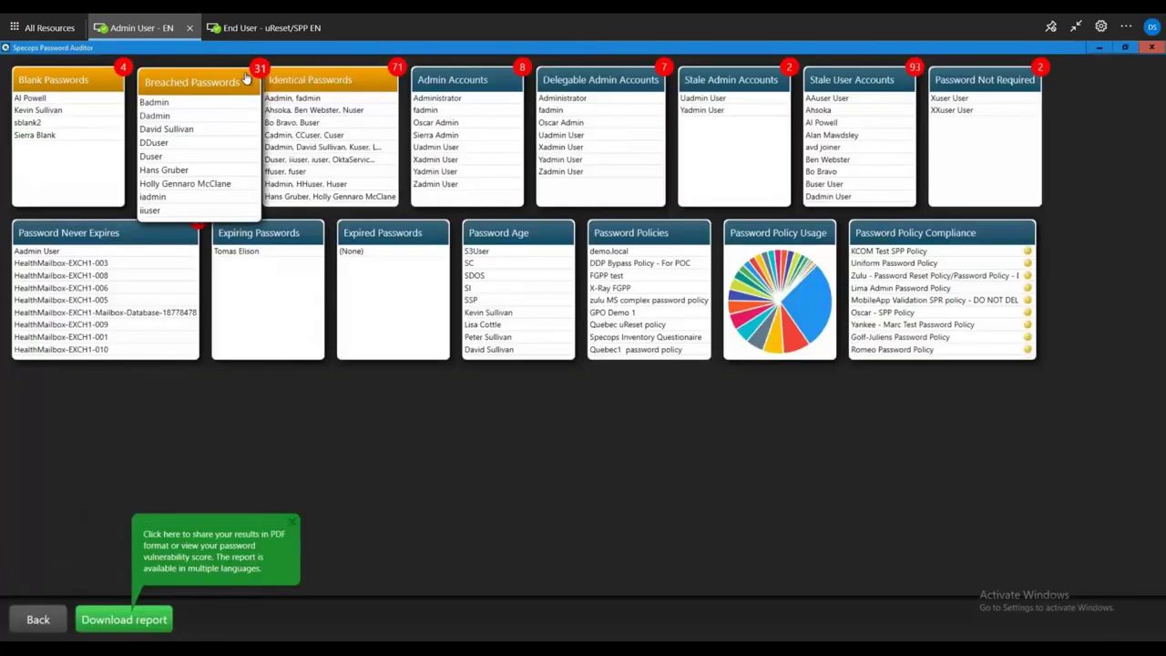